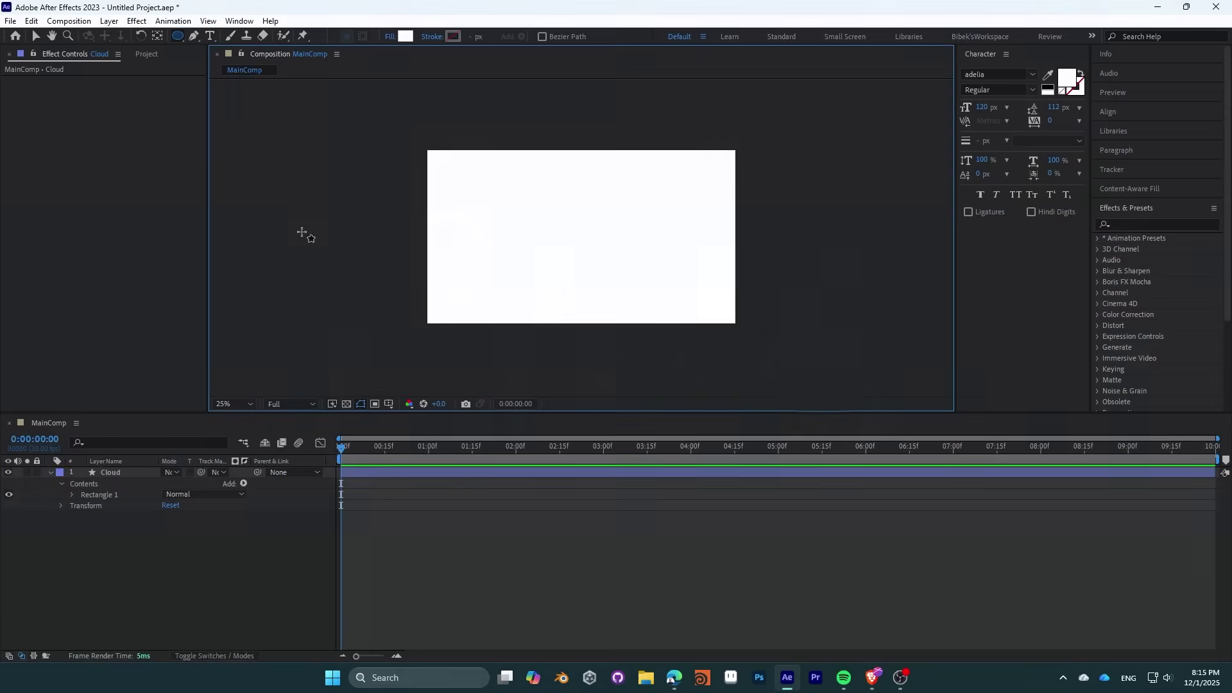
Step: Draw an elliptical mask on the Cloud layer that covers most of the white rectangle
click(132, 474)
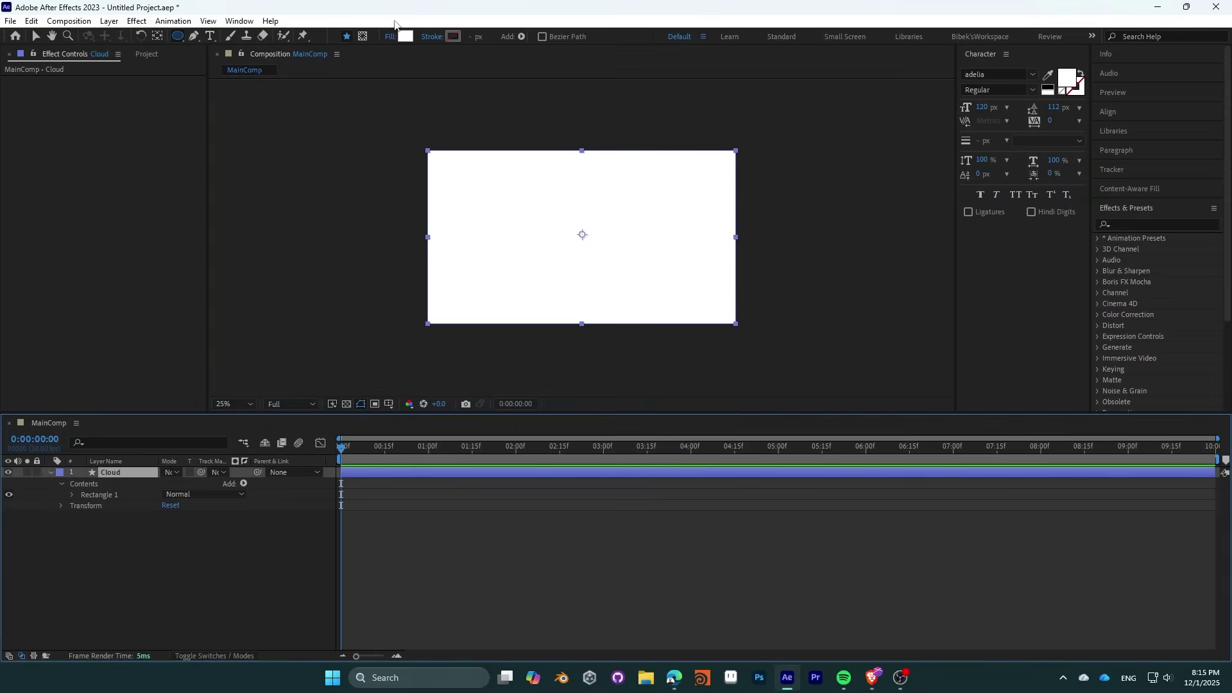
click(362, 36)
drag(441, 172, 726, 311)
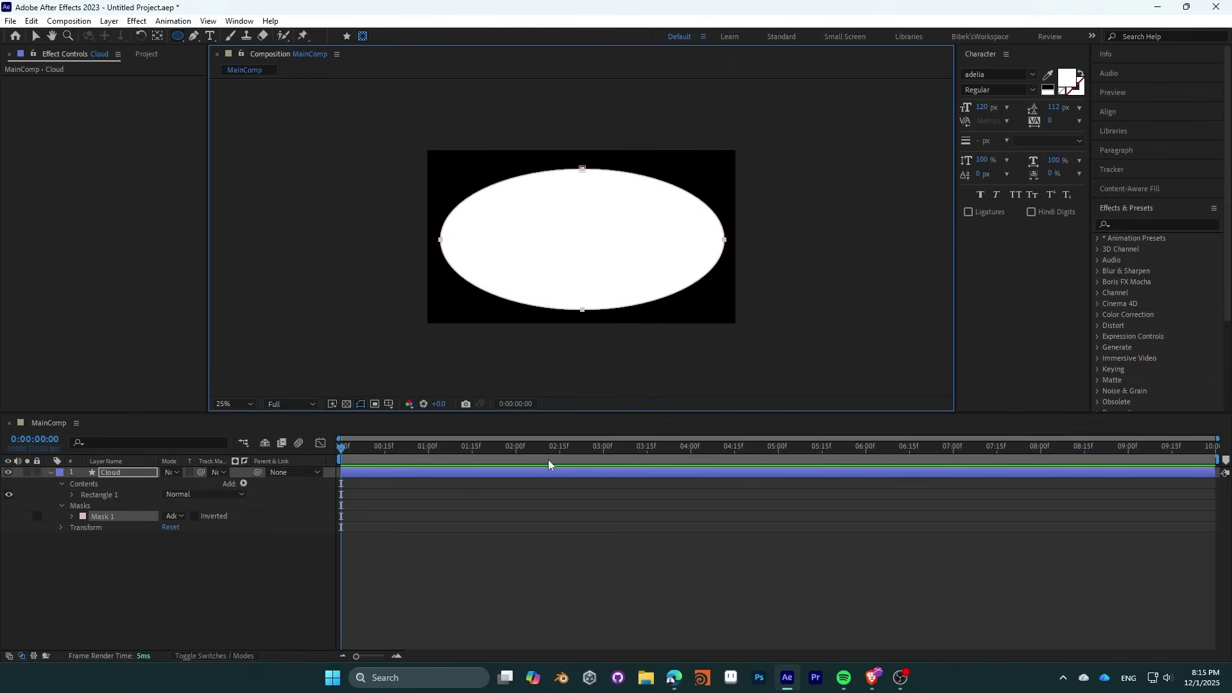
click(508, 587)
Step: Center the Cloud layer's anchor point within the masked ellipse and bring up the alignment options
click(118, 475)
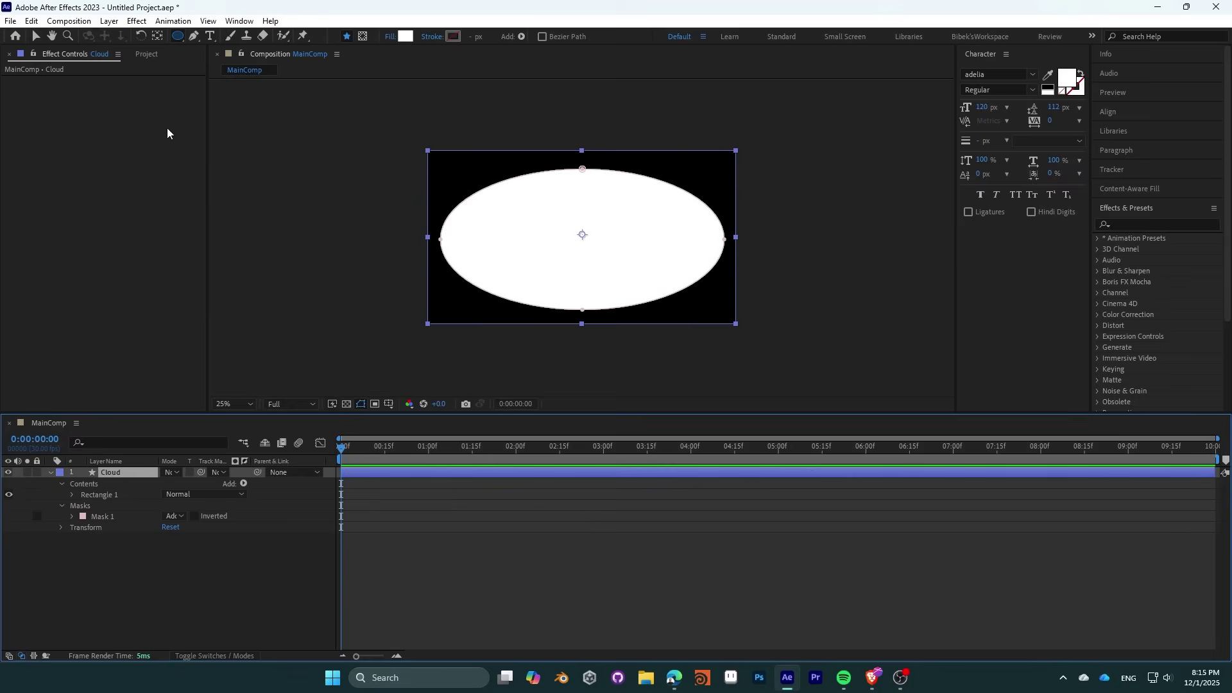
click(159, 35)
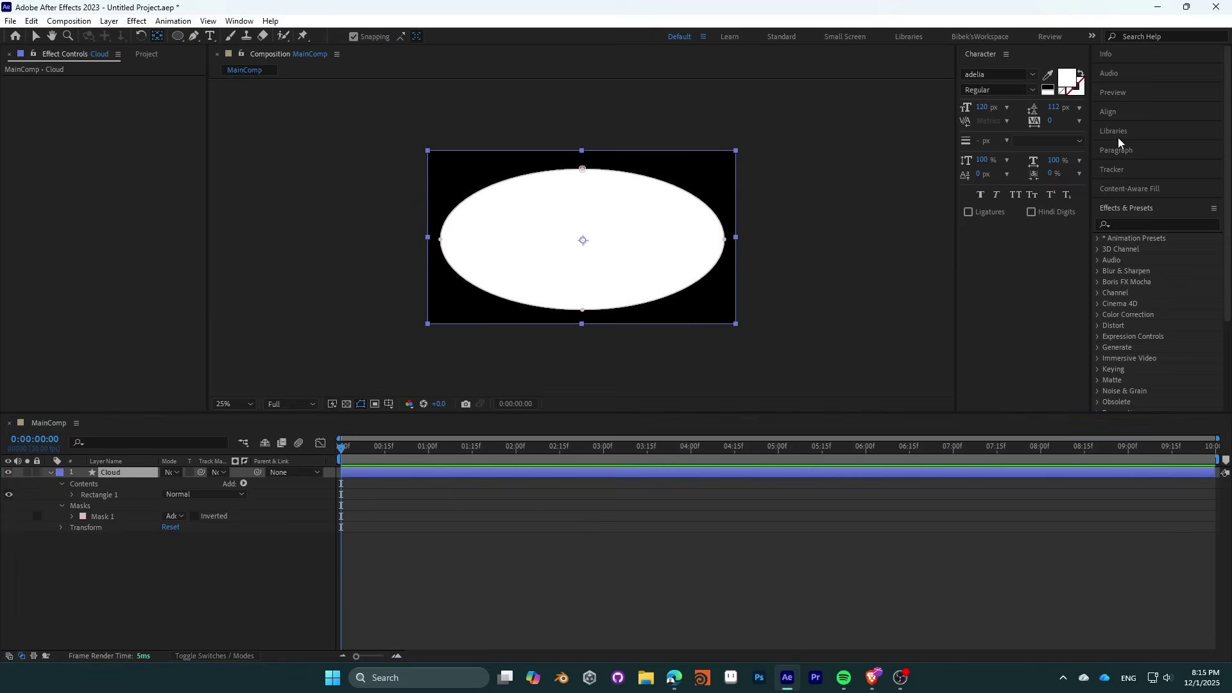
click(1116, 112)
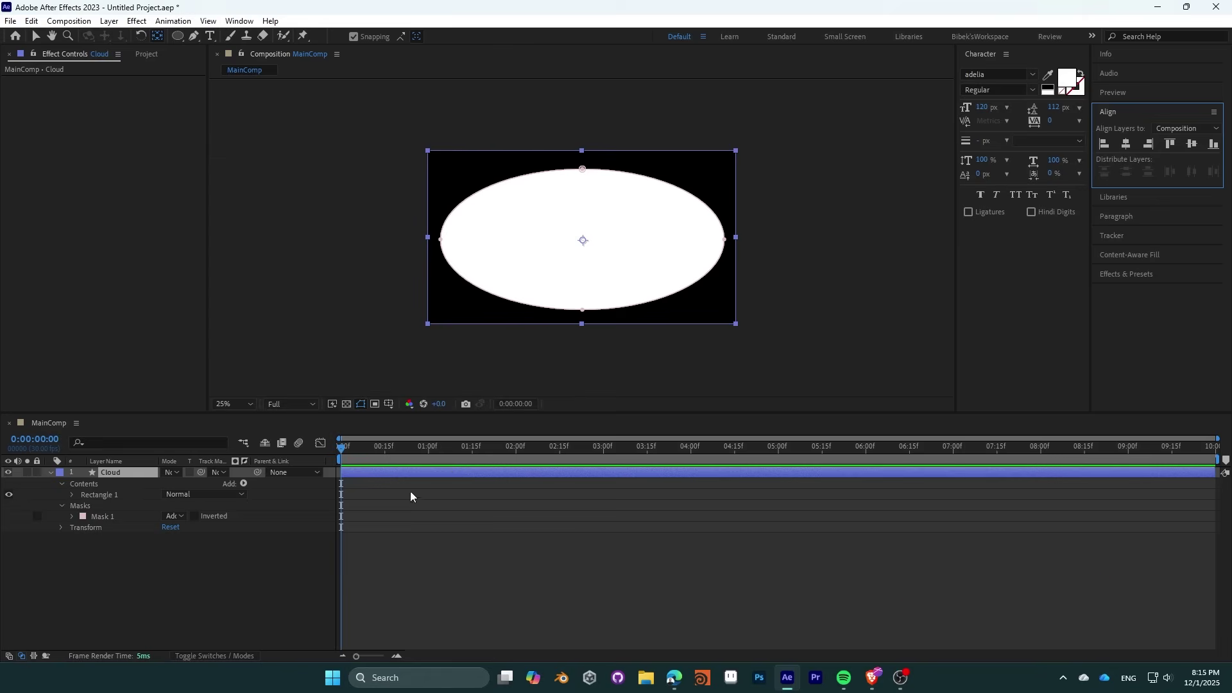
click(272, 576)
Step: Set Mask 1's expansion to -50 pixels and its feather to 350 pixels
click(99, 516)
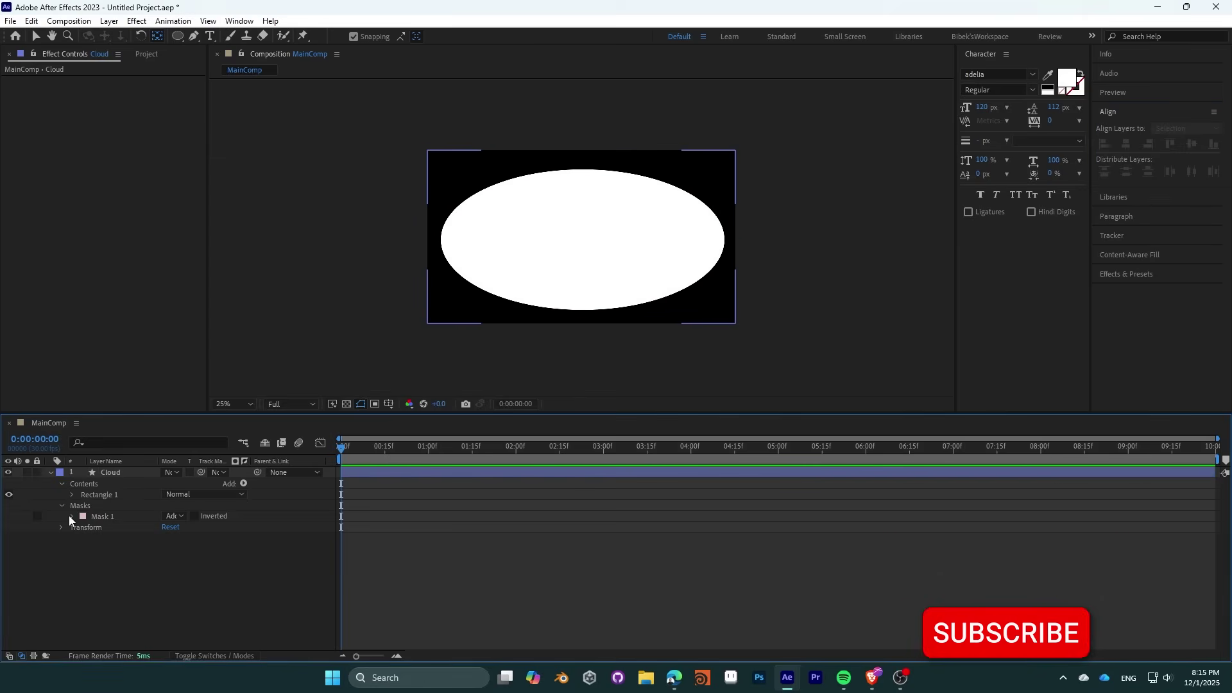
click(72, 516)
click(166, 559)
text(-50)
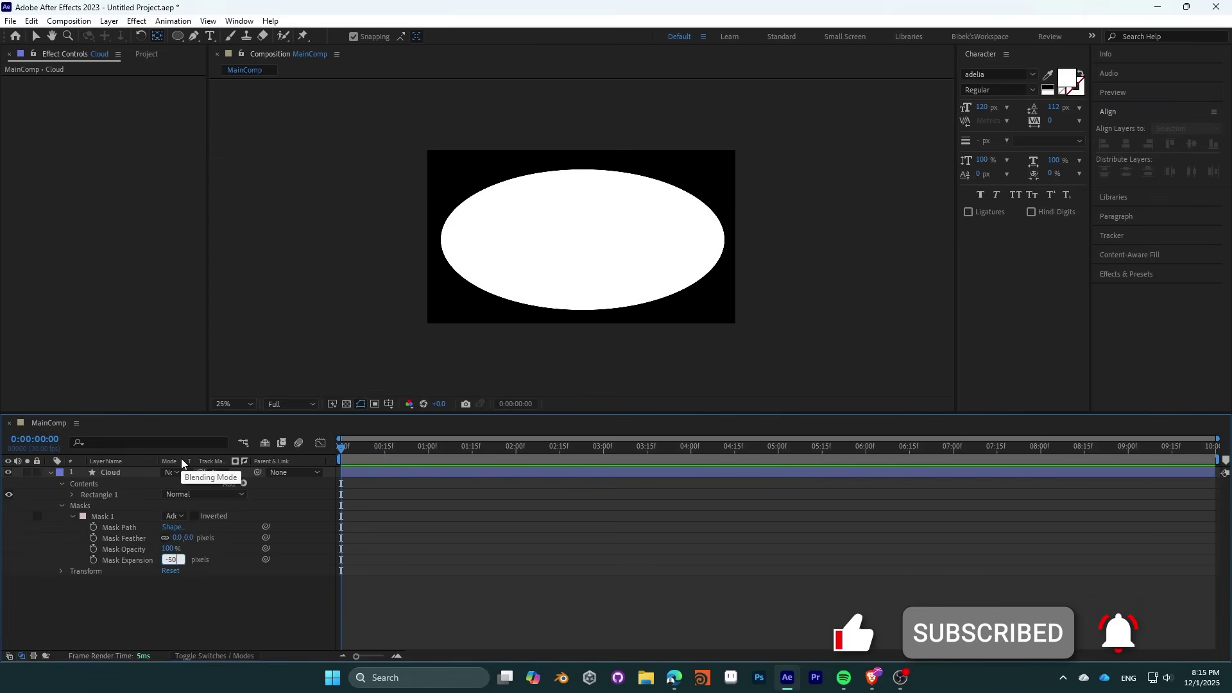
key(Return)
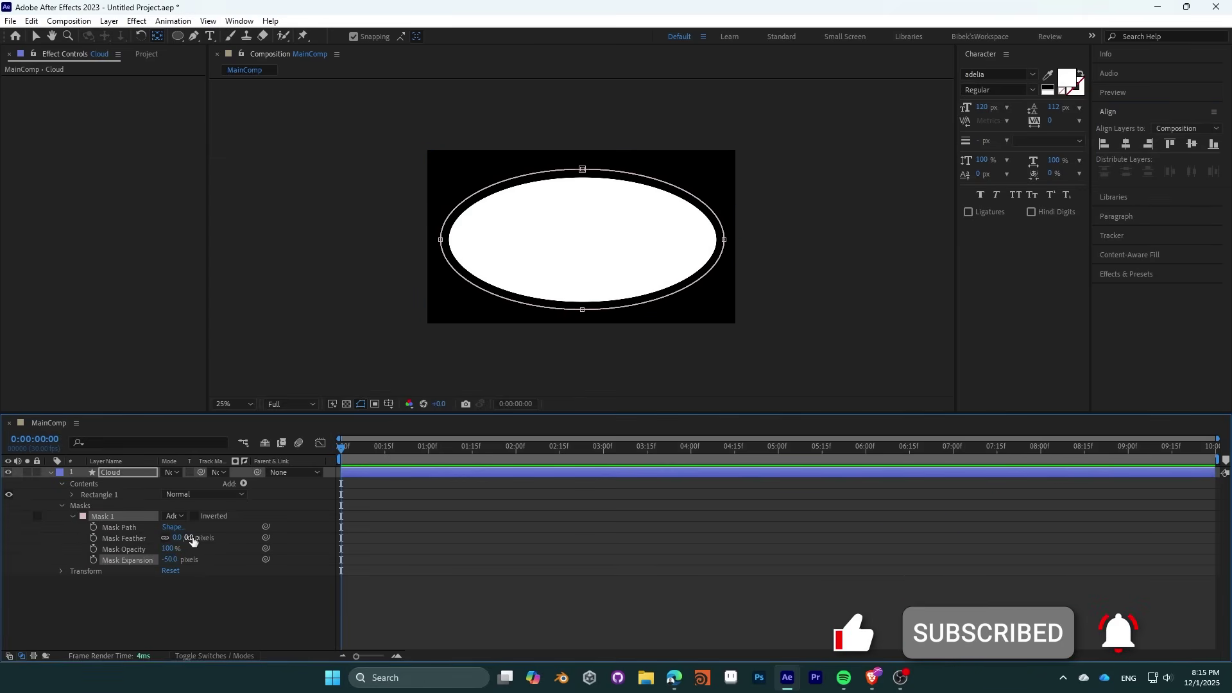
drag(183, 538, 377, 538)
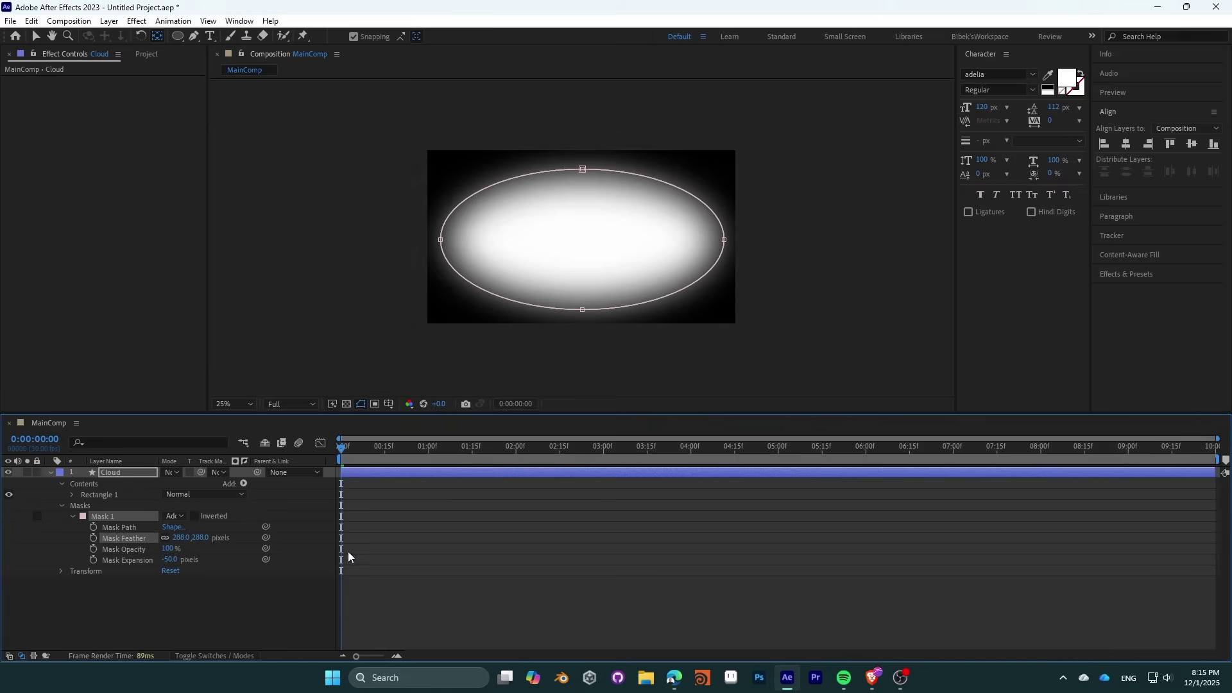
click(205, 538)
text(350)
key(Return)
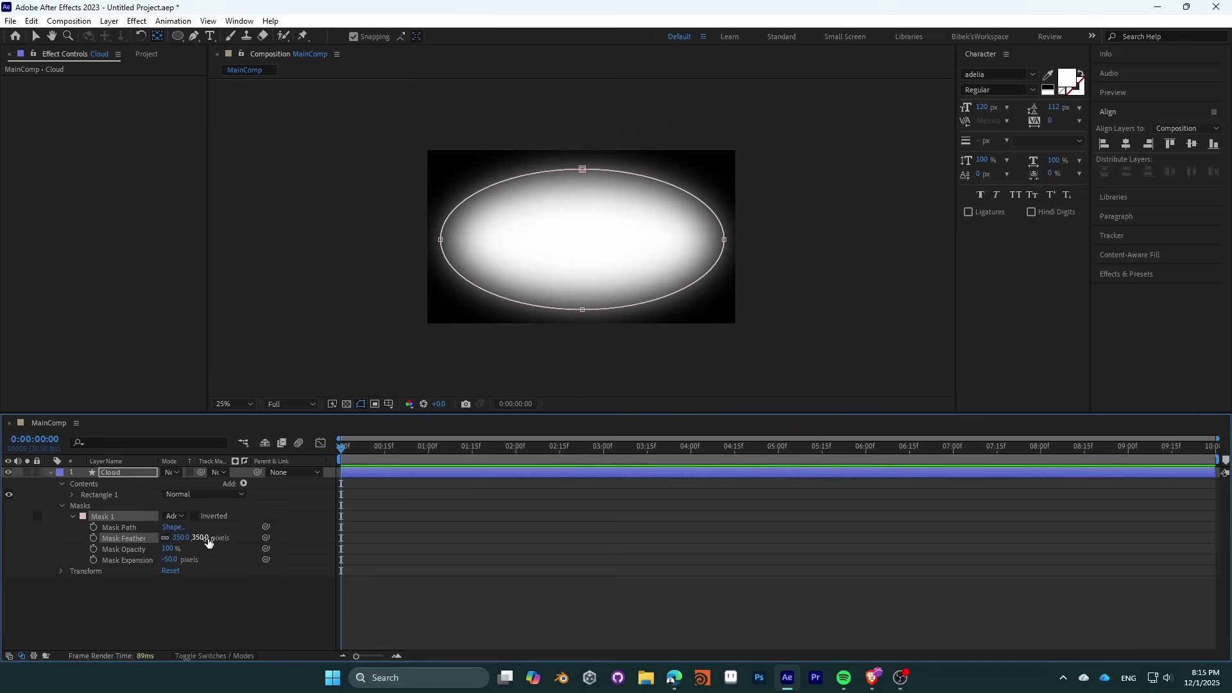
Step: Shrink the Cloud layer's mask by setting the mask expansion to -200 pixels
drag(172, 561, 141, 568)
click(168, 560)
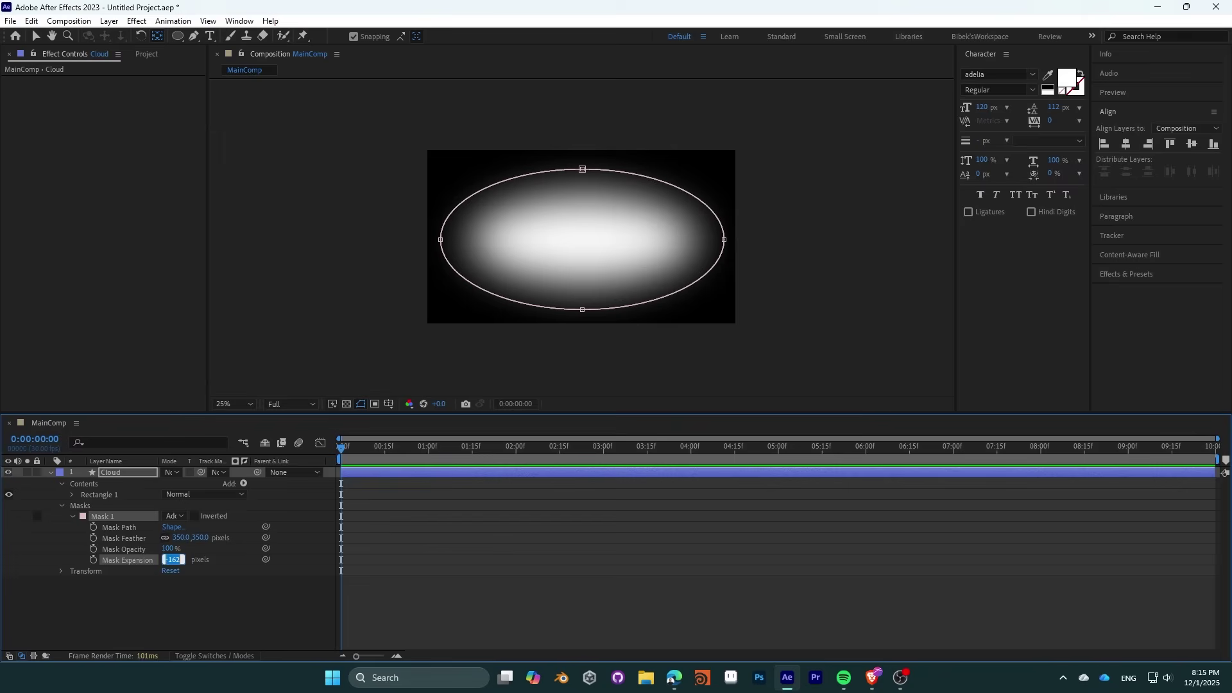
text(-200)
key(Return)
click(271, 610)
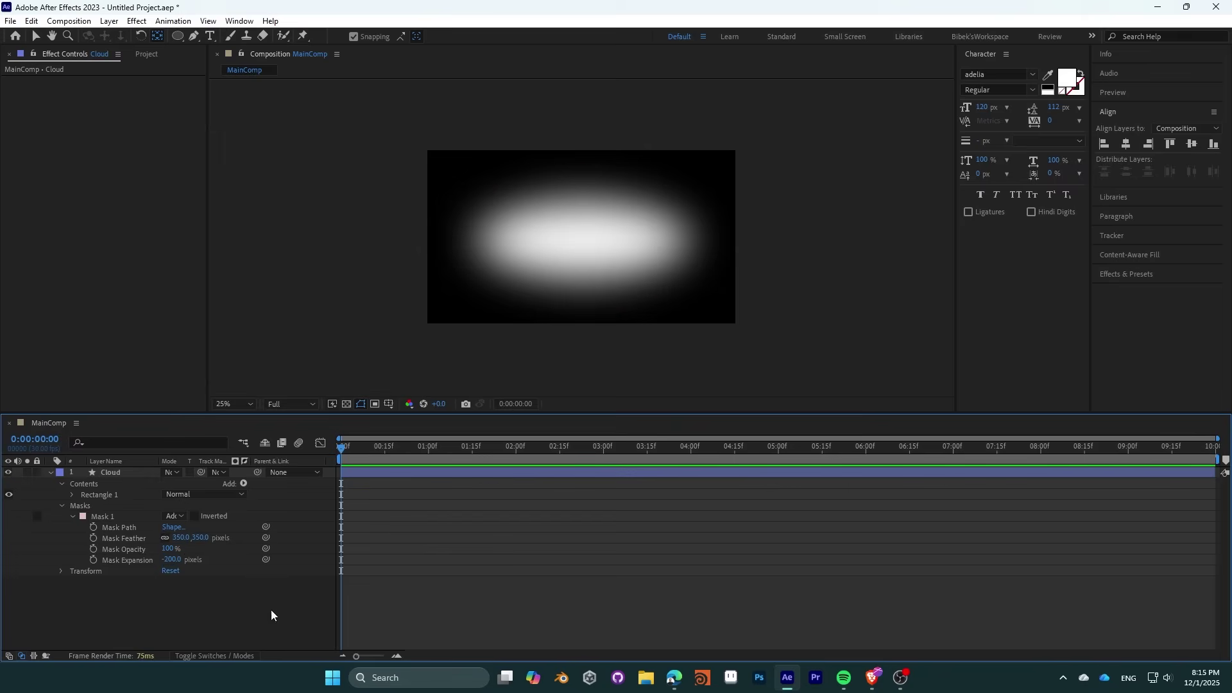
Step: Dock Effects & Presets beside the Character panel and apply the Turbulent Displace effect to the Cloud layer
click(144, 476)
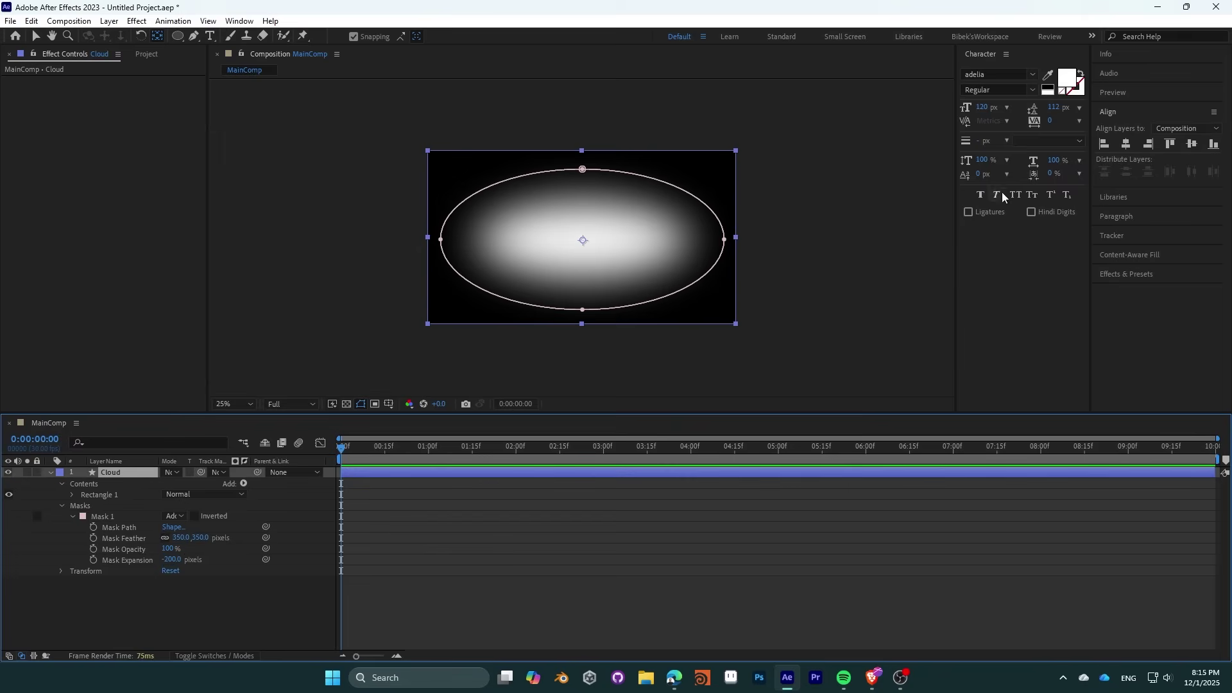
click(1117, 274)
drag(1122, 210, 1019, 56)
drag(1021, 194, 141, 473)
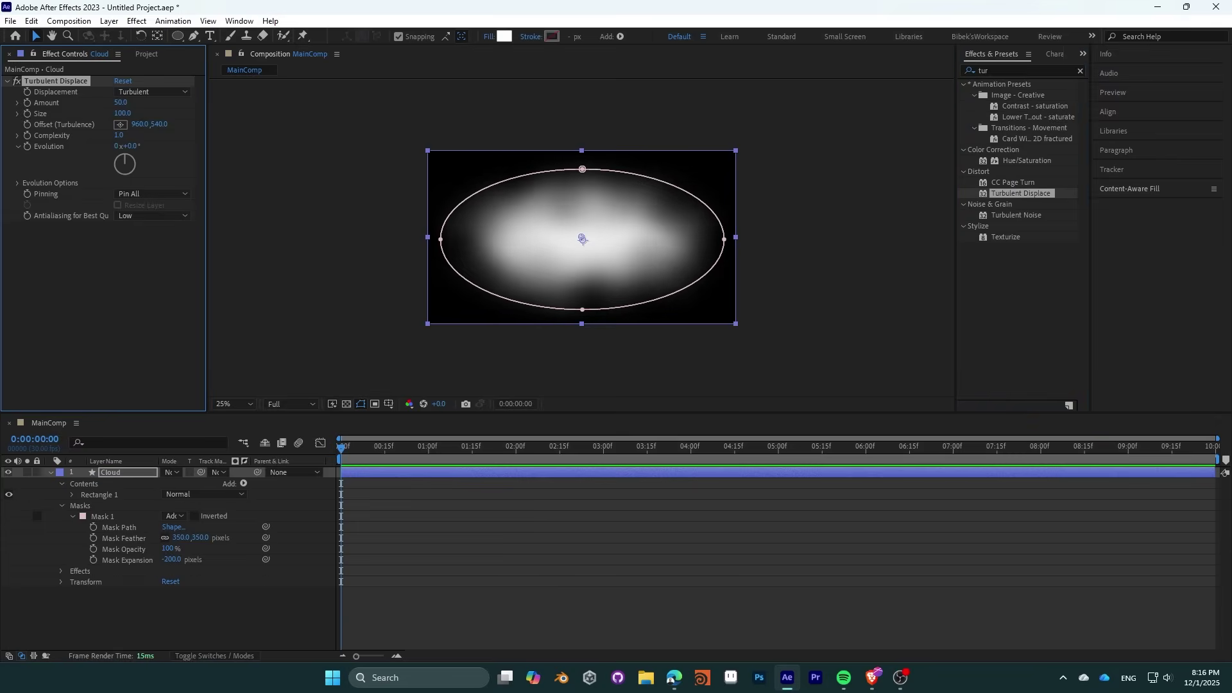
Step: Set the Cloud layer's Turbulent Displace amount to 150 and size to 50
drag(121, 102, 190, 106)
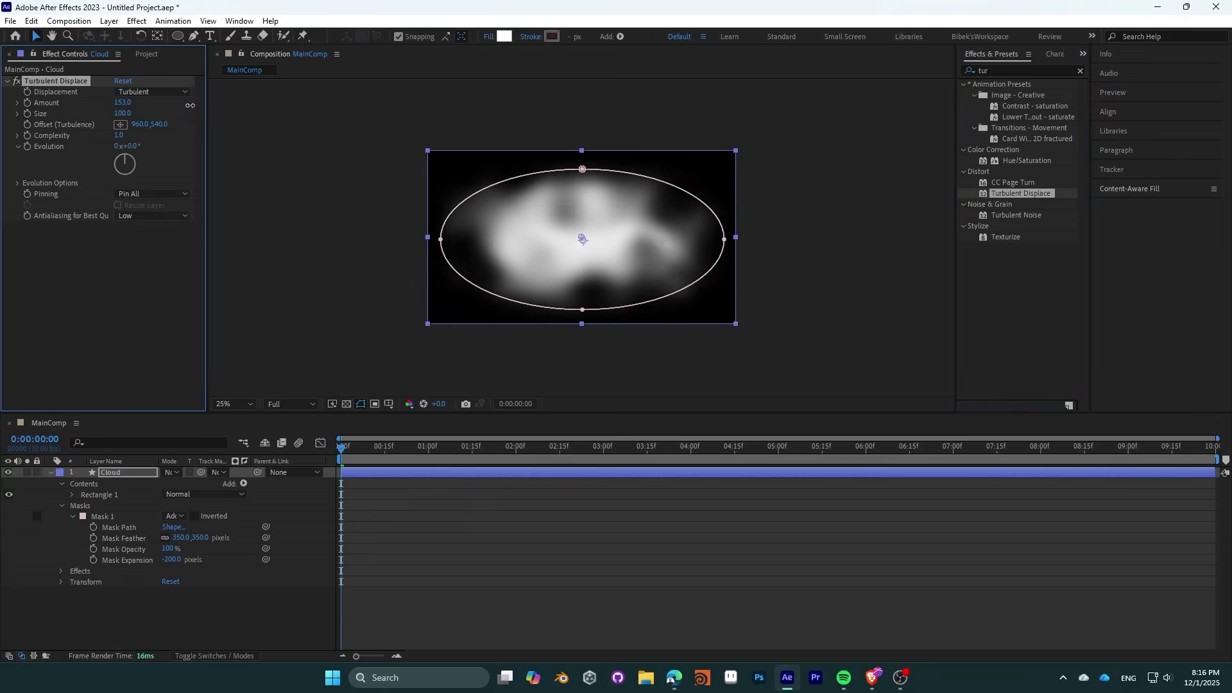
click(115, 103)
text(15)
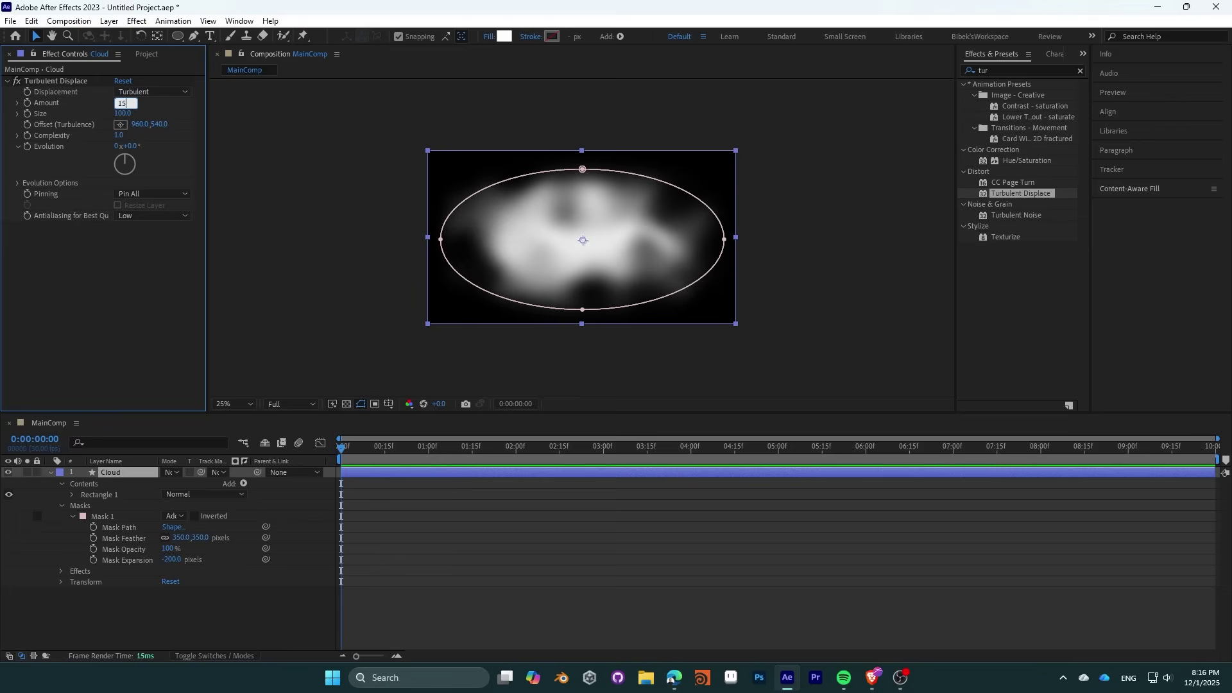
key(Tab)
text(34)
key(Return)
drag(80, 116, 92, 115)
click(125, 111)
key(Return)
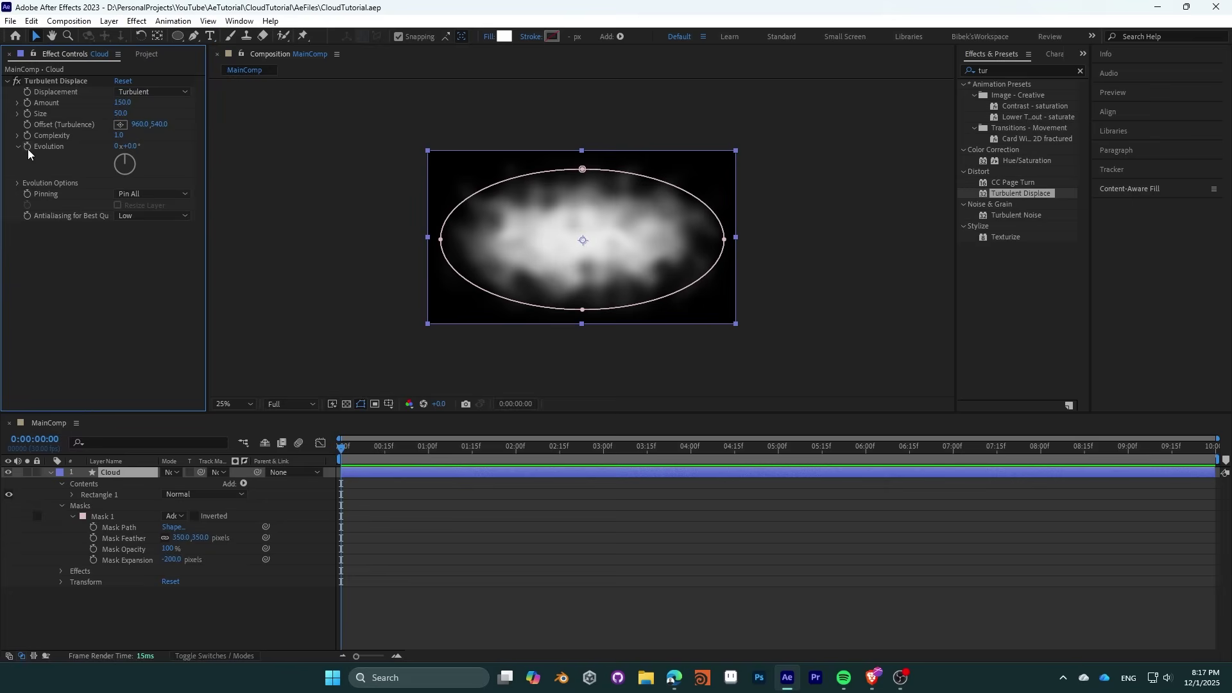
Step: Animate the Turbulent Displace evolution on the Cloud layer with the expression time*500 and preview the motion
alt+click(28, 147)
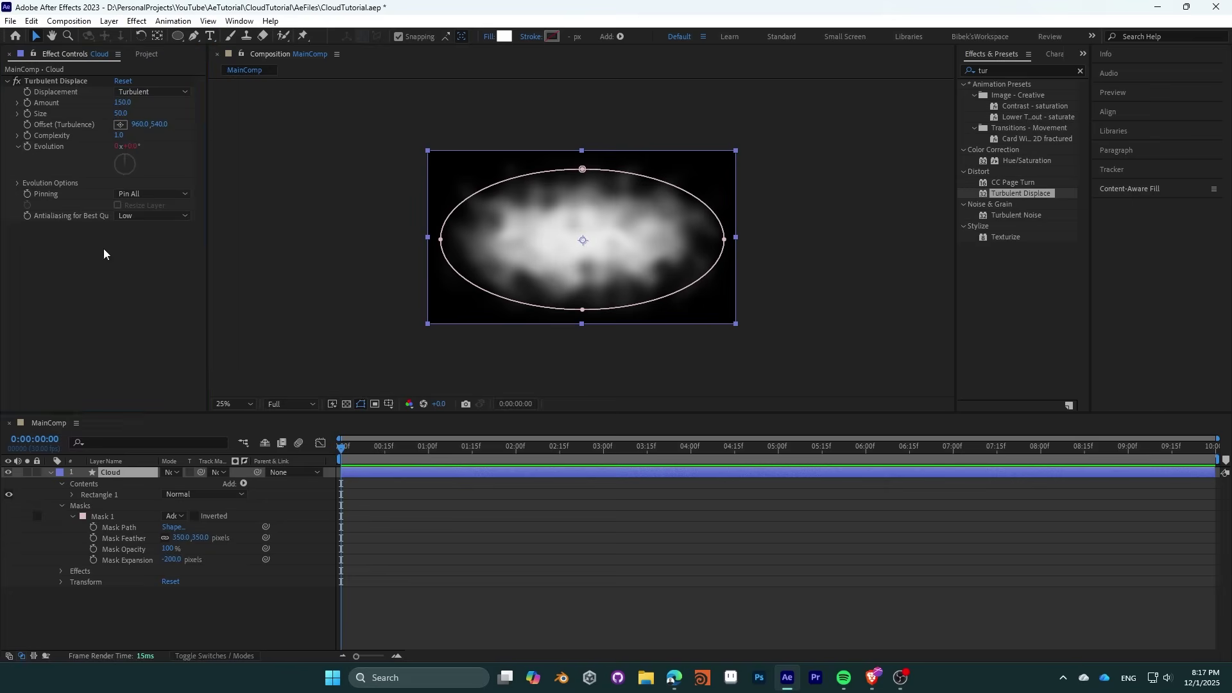
text(time)
key(BackSpace)
key(BackSpace)
key(BackSpace)
key(BackSpace)
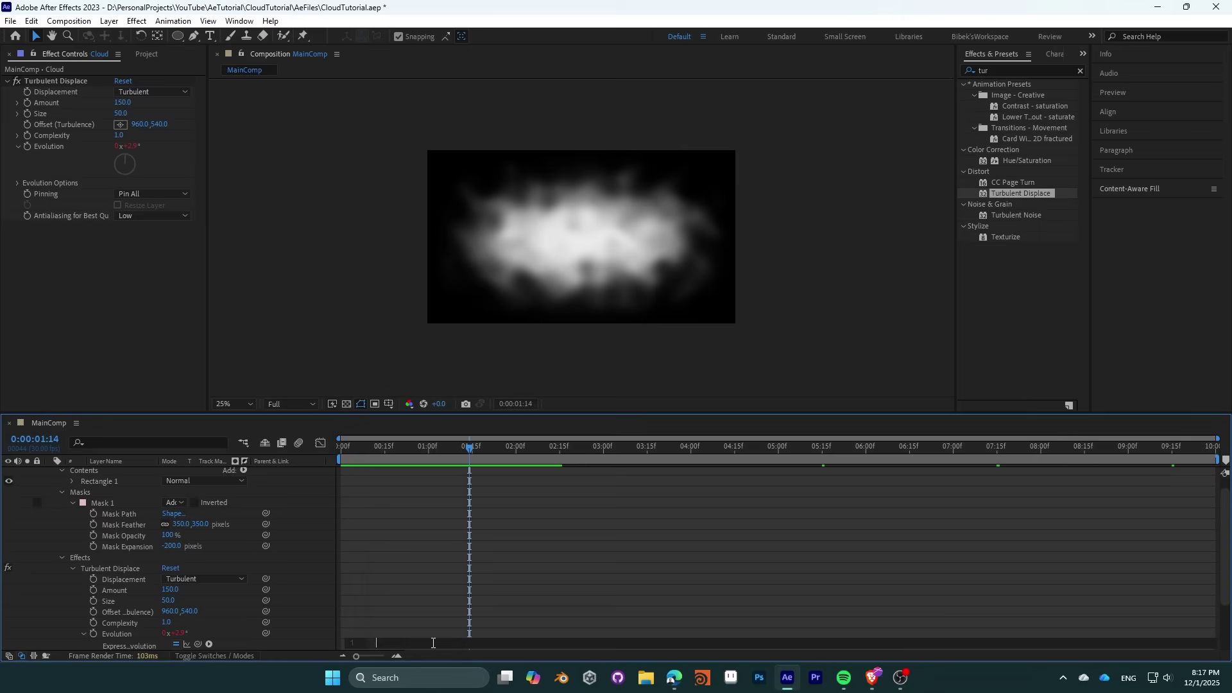
text(time*500)
key(KP_Enter)
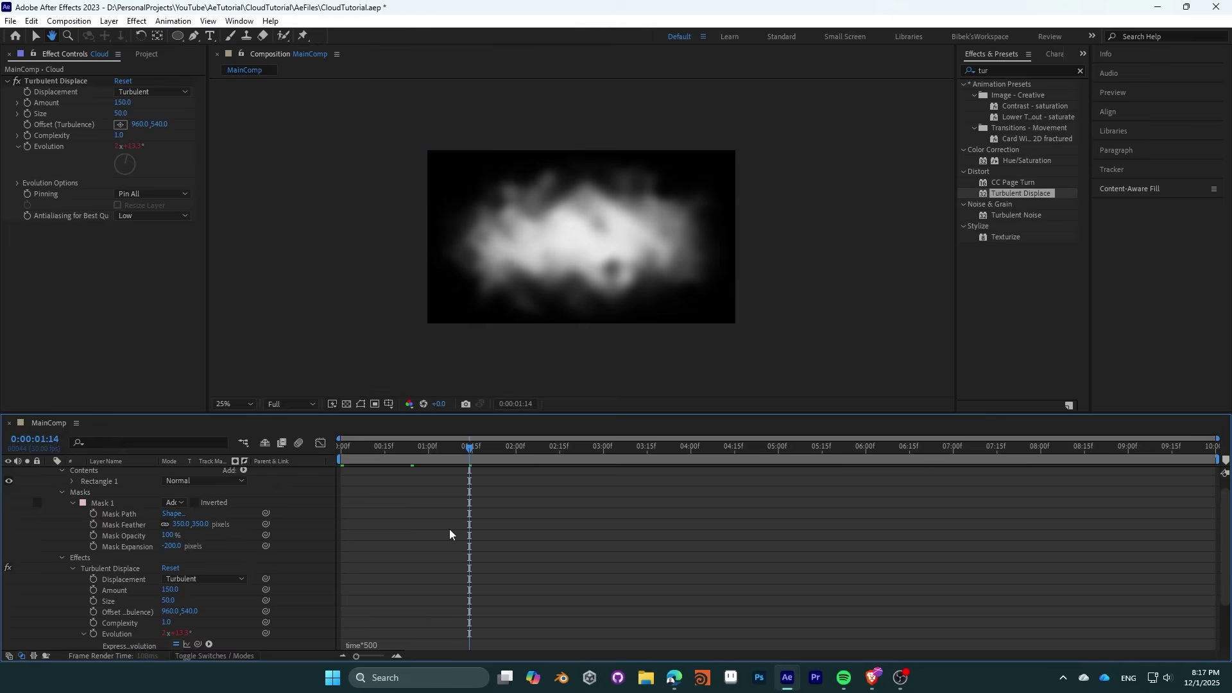
key(space)
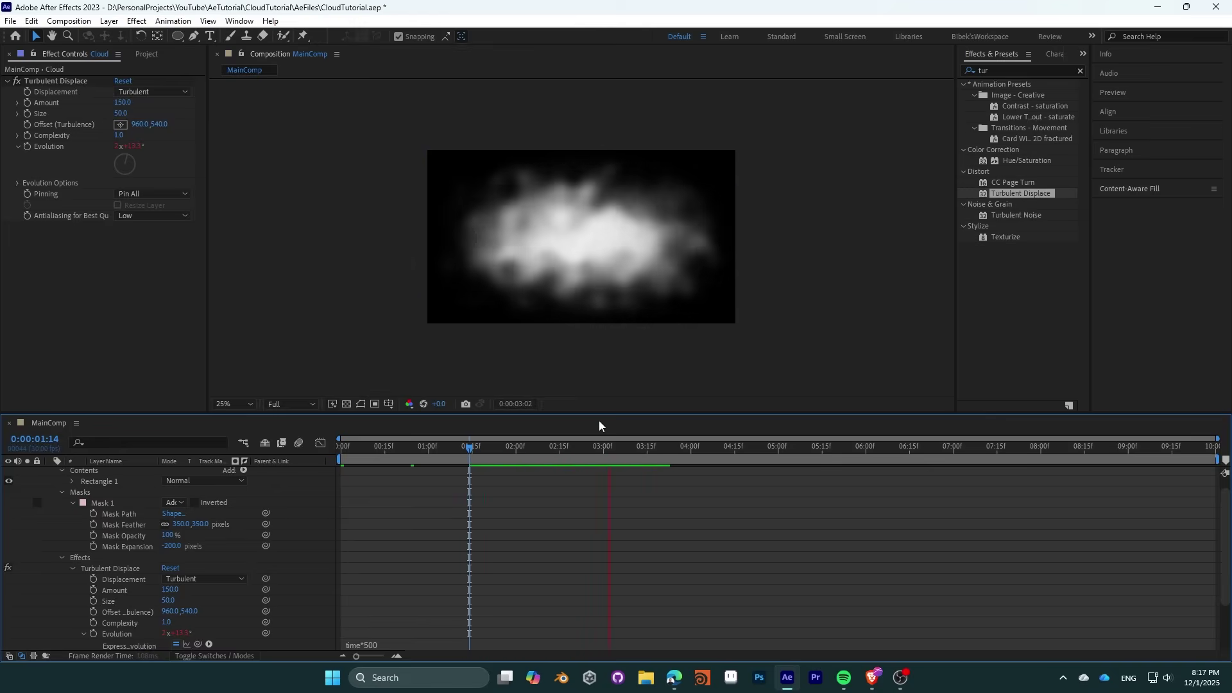
Step: Set the Cloud layer's Turbulent Displace amount to 200, keep the size at 50, and preview the animation
click(122, 103)
text(200)
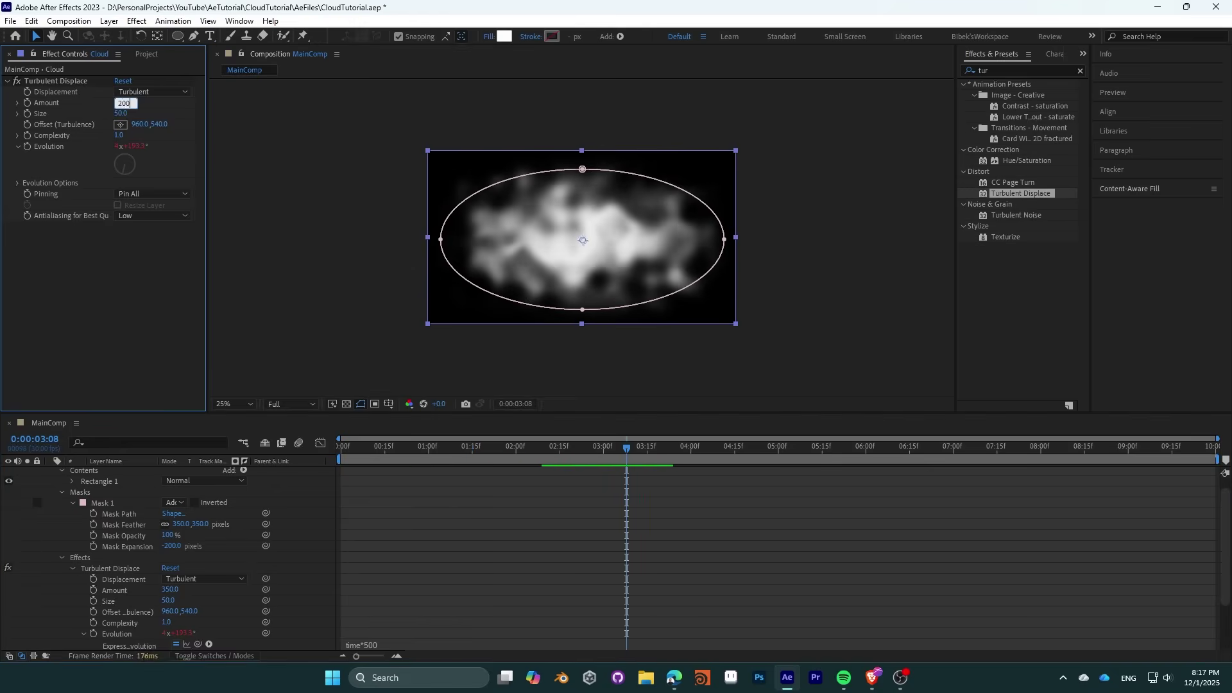
key(Return)
key(space)
click(128, 103)
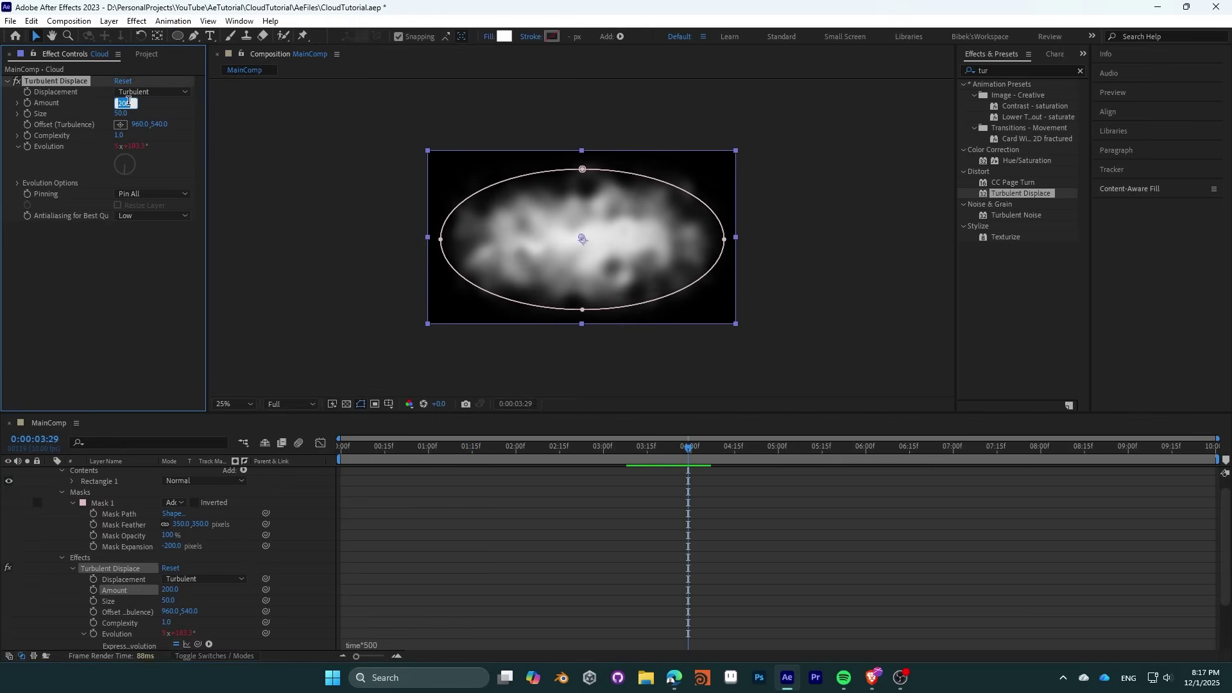
key(KP_Enter)
drag(121, 114, 144, 114)
text(50)
key(KP_Enter)
key(space)
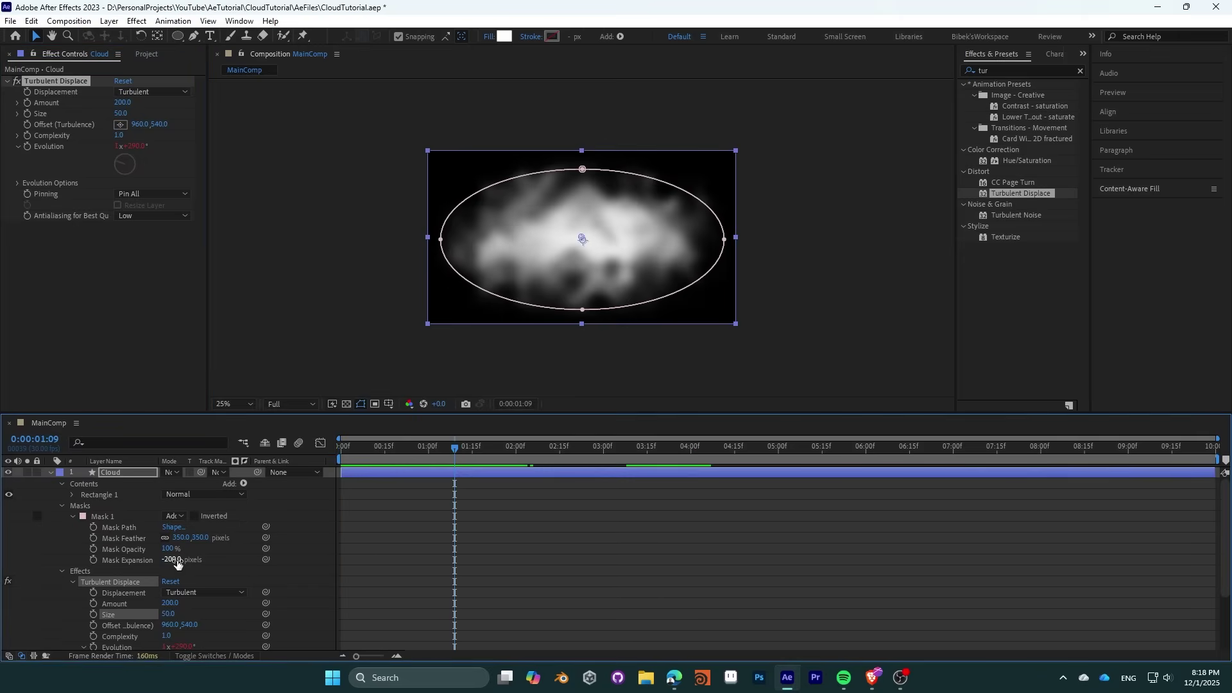
Step: Set Mask 1's expansion to -250 pixels and preview the cloud
drag(178, 563, 140, 565)
click(183, 561)
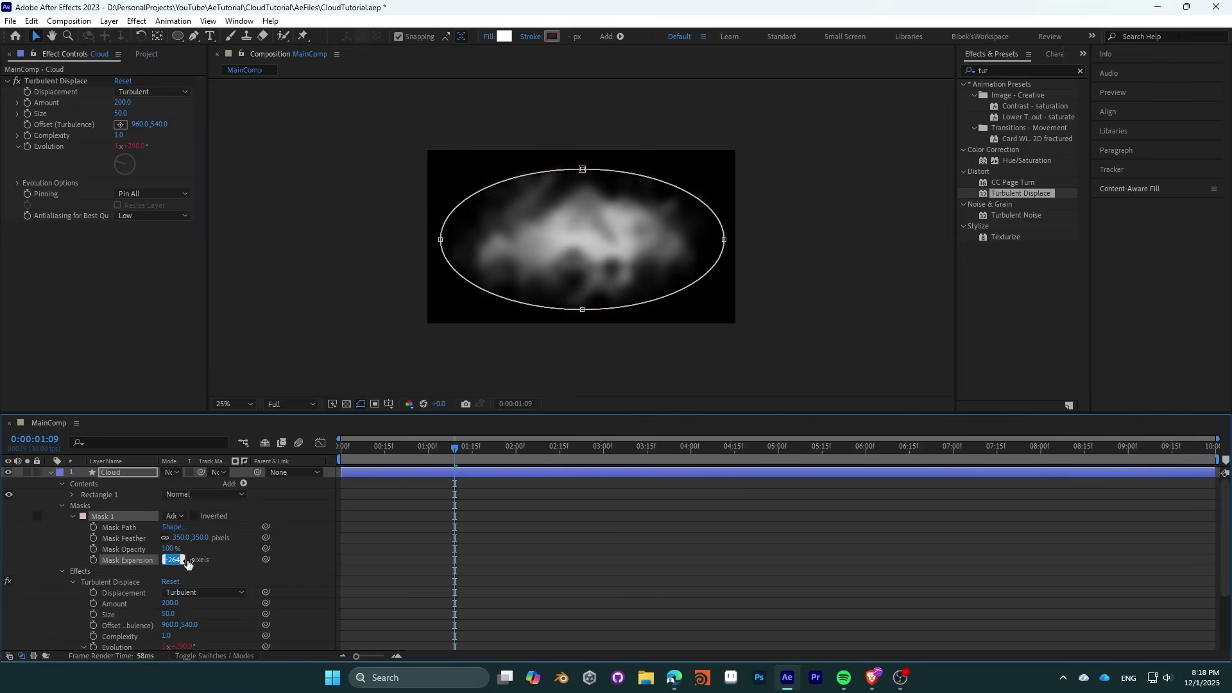
text(-250)
key(KP_Enter)
click(526, 606)
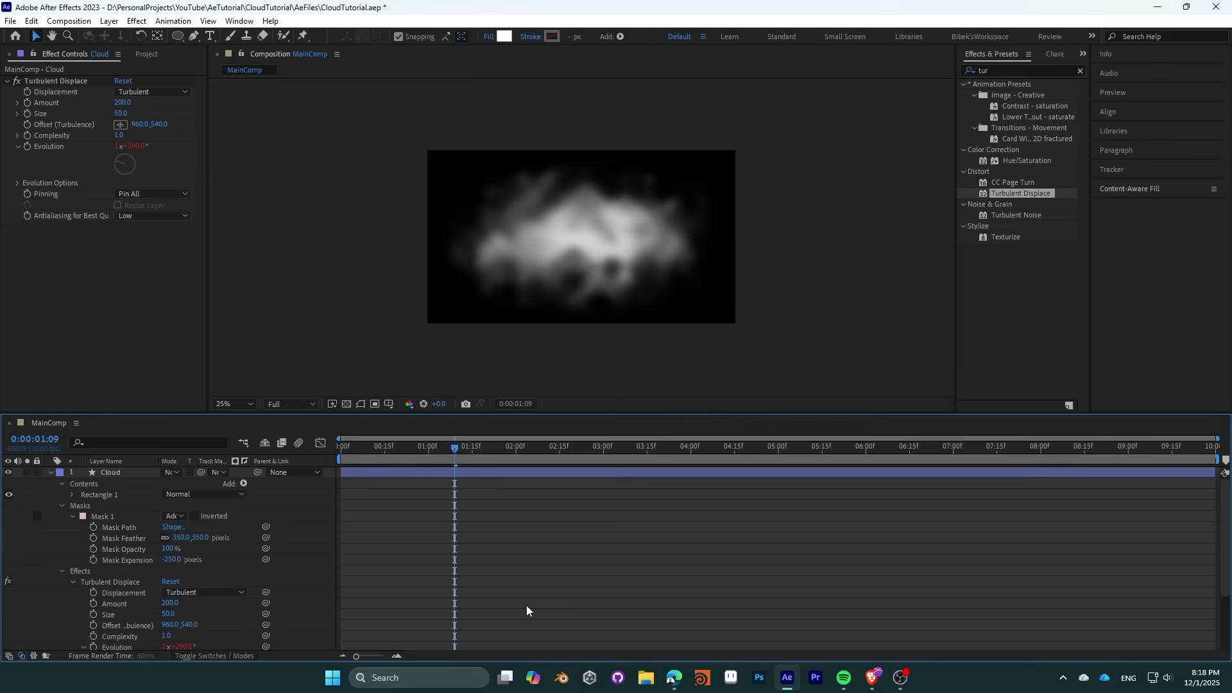
key(space)
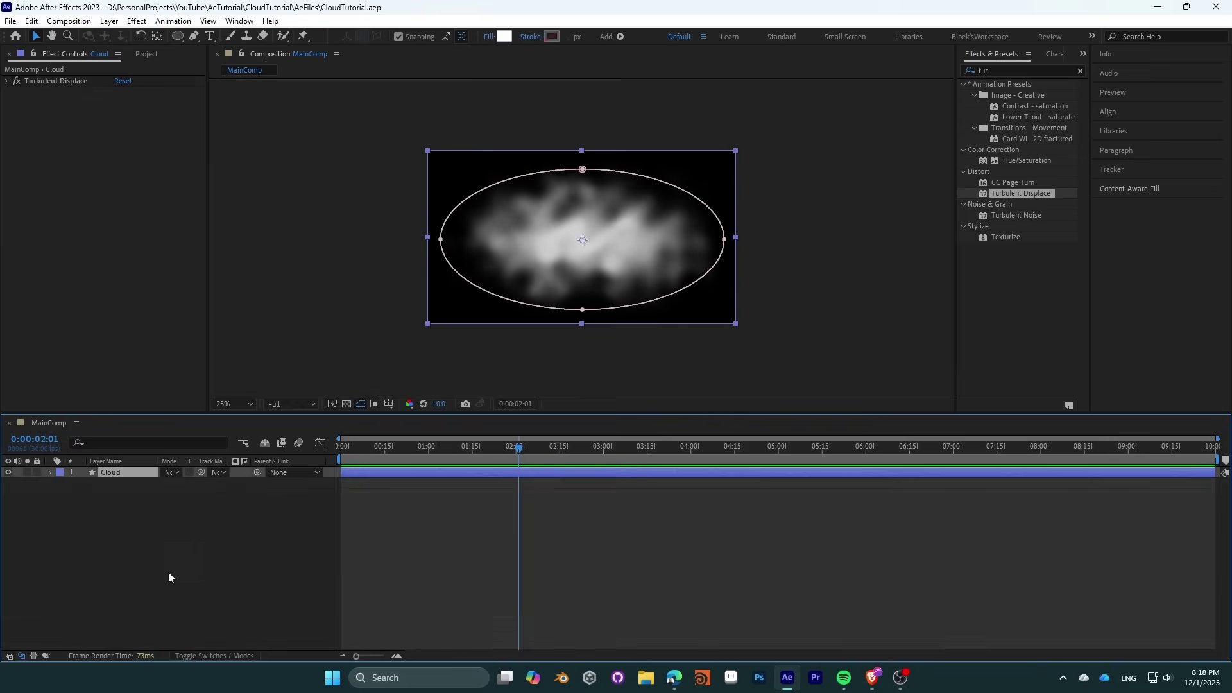
Step: Add an adjustment layer above the Cloud layer and rename it TurbulentDisplacement
right_click(169, 565)
mouse_move(257, 405)
click(426, 510)
key(Return)
text(Tur)
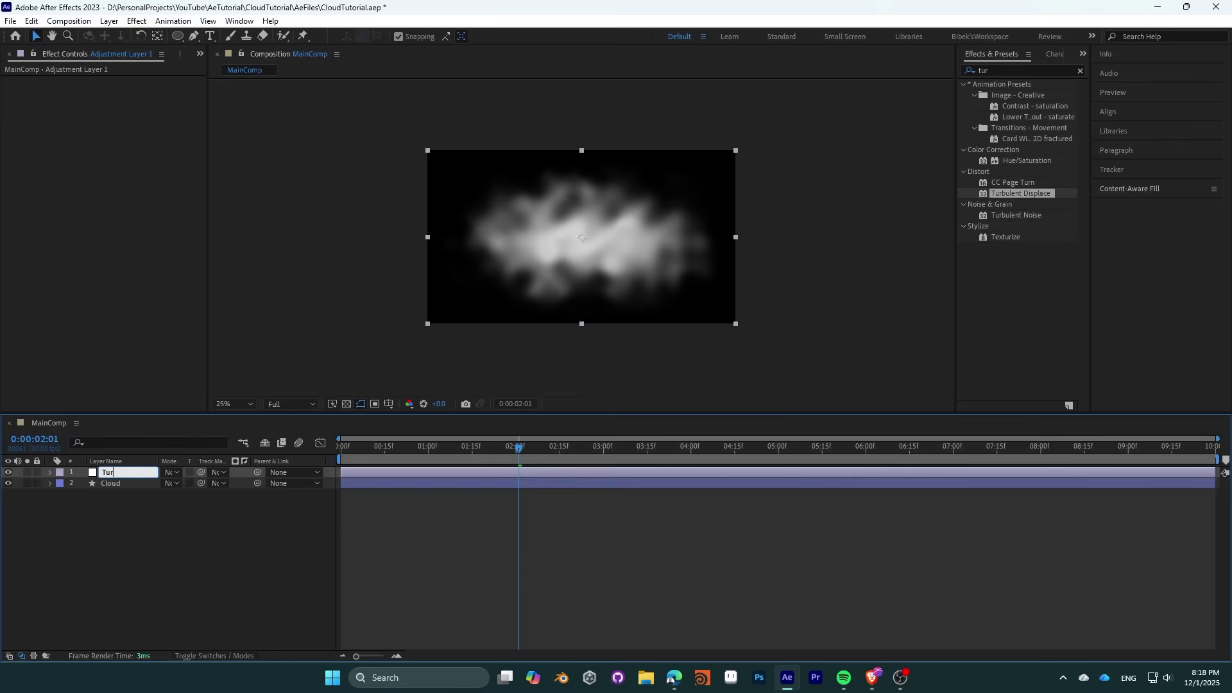
text(bulant)
key(BackSpace)
key(BackSpace)
key(BackSpace)
key(BackSpace)
key(BackSpace)
key(BackSpace)
key(BackSpace)
key(BackSpace)
text(urbulentDisplacement)
key(Return)
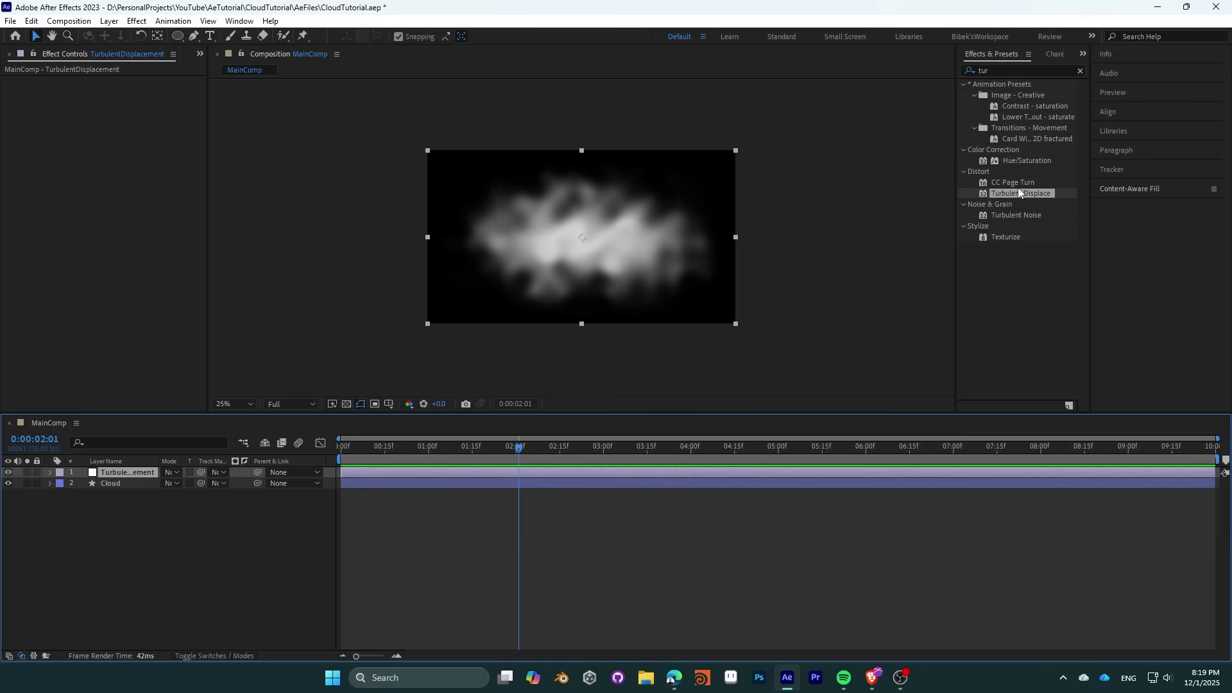
Step: Apply Turbulent Displace to the TurbulentDisplacement adjustment layer with size 25 and complexity 10
drag(1019, 193, 145, 472)
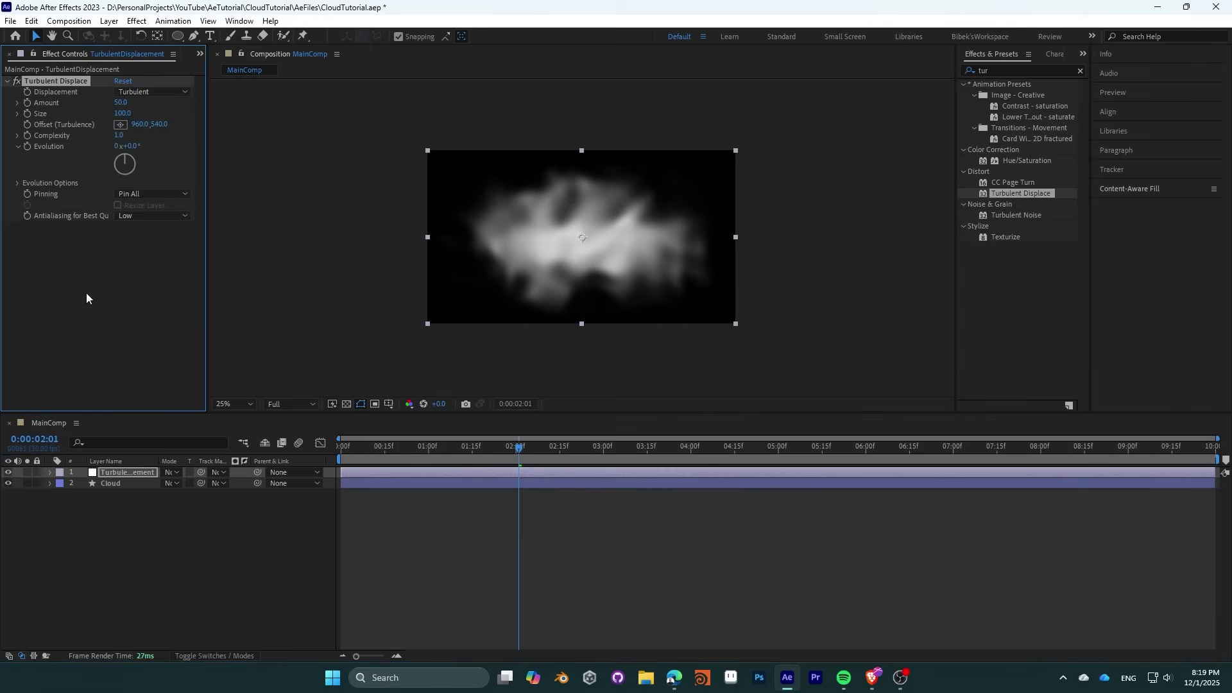
click(123, 113)
text(11)
key(Return)
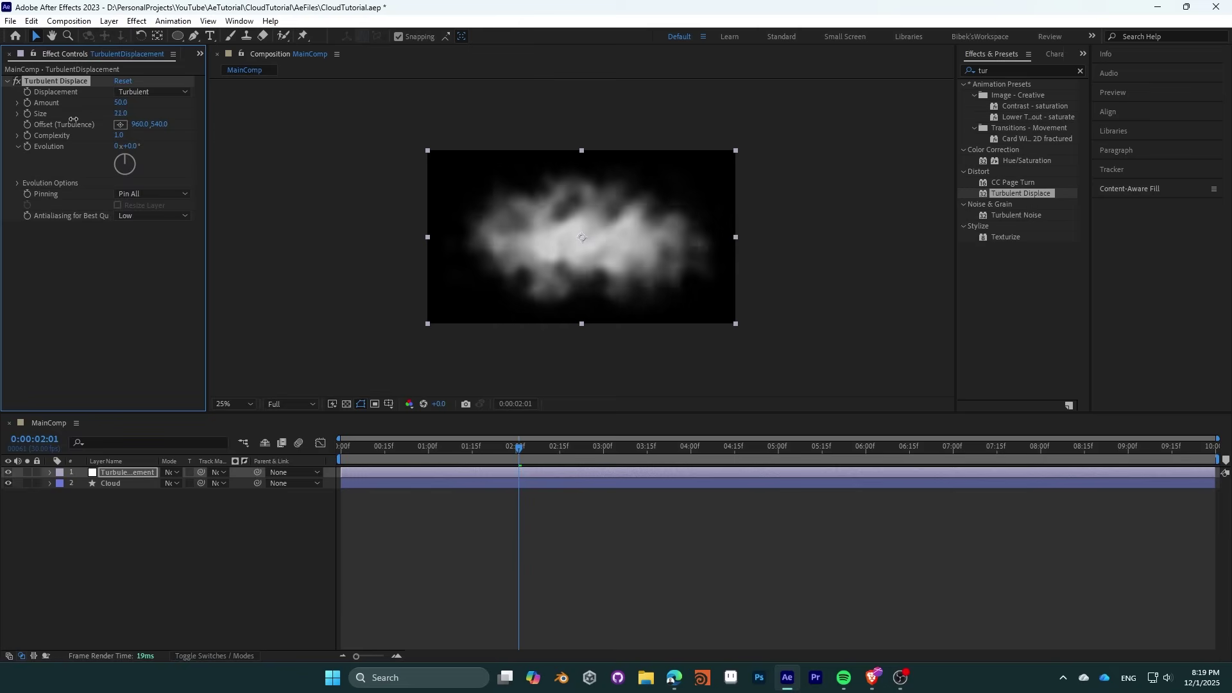
drag(73, 122, 83, 123)
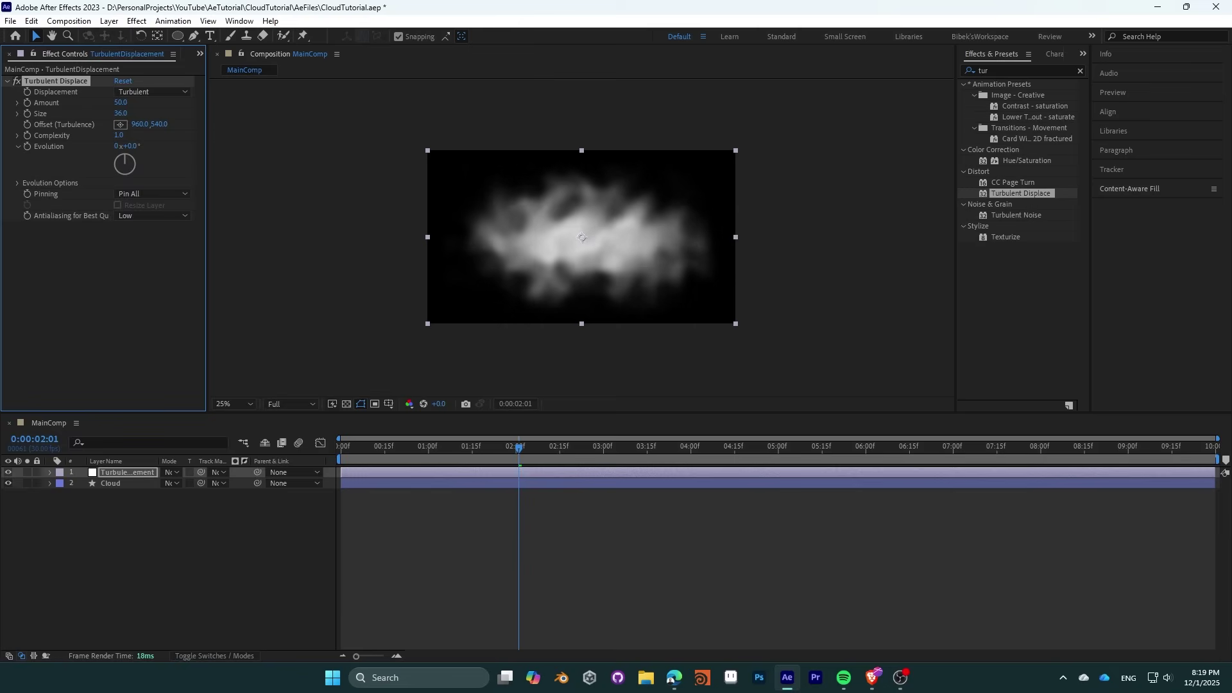
click(91, 263)
click(121, 113)
text(24)
key(Return)
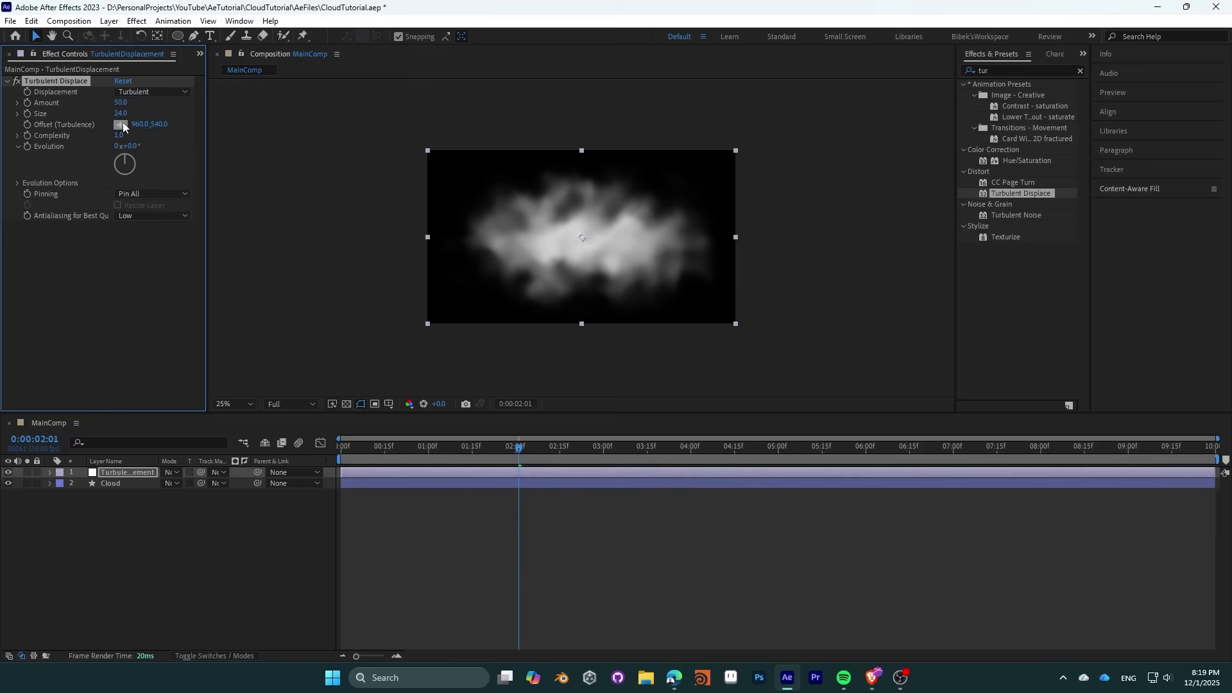
click(121, 113)
text(25)
key(Return)
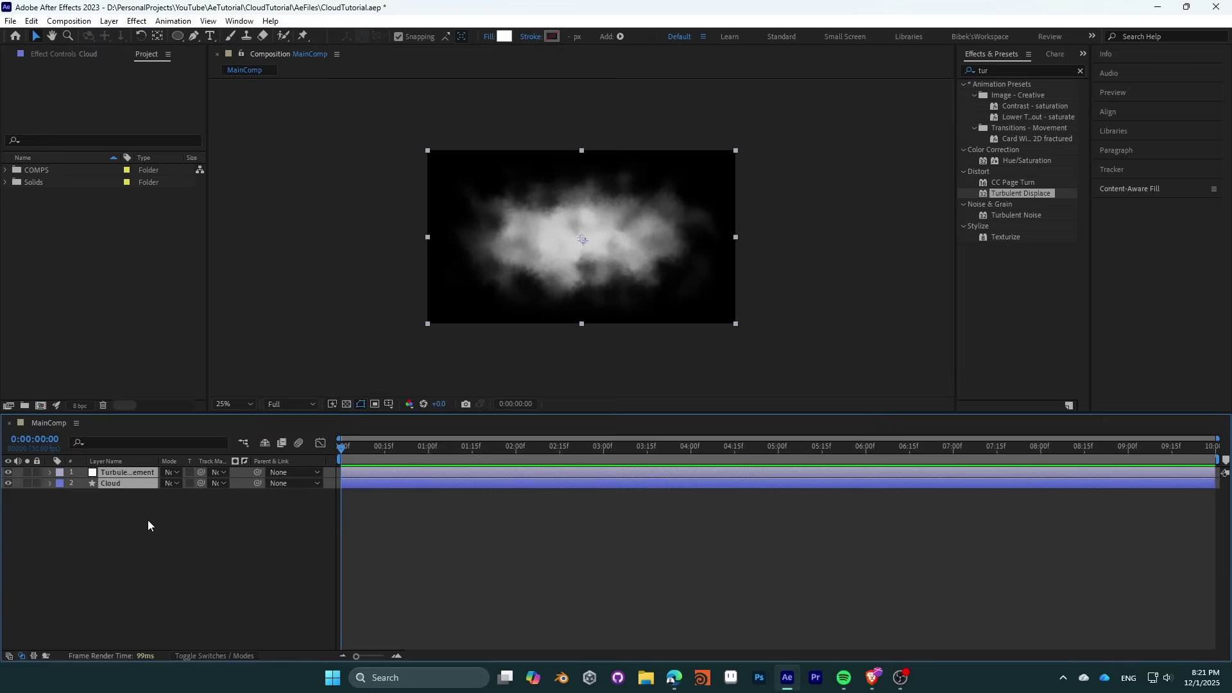
Step: Pre-compose the TurbulentDisplacement and Cloud layers together as CloudPreComp and expand the COMPS folder in the project
key(ctrl+shift+c)
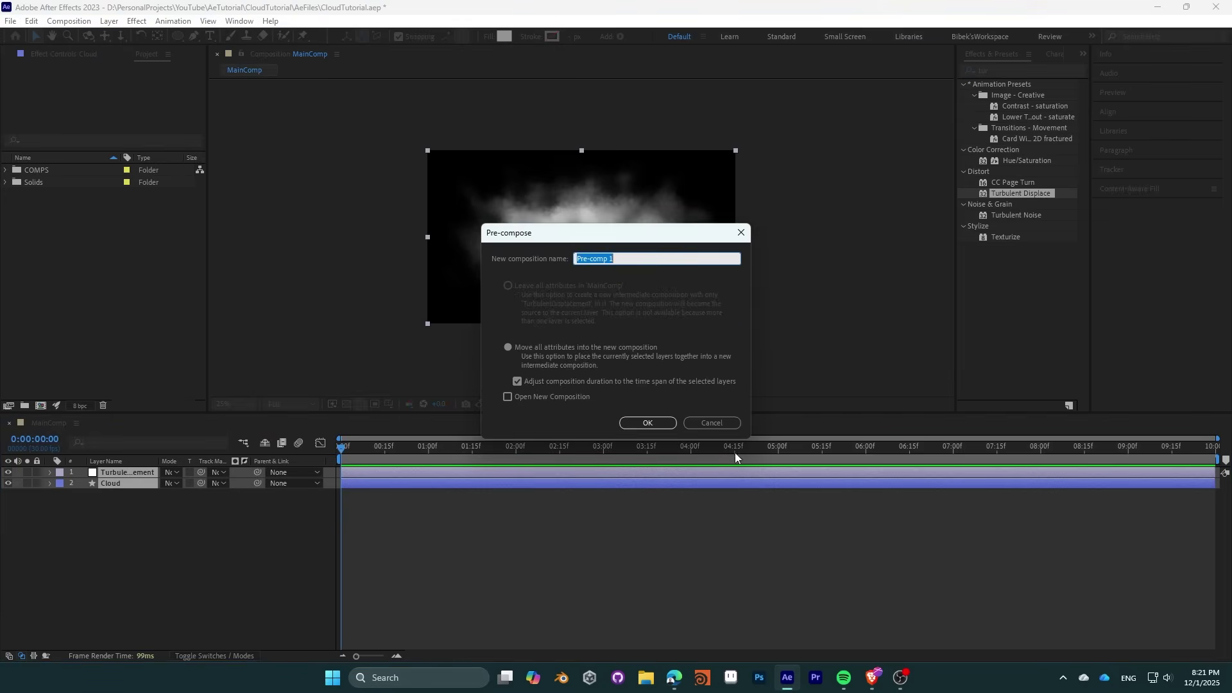
text(Cloud)
key(Return)
click(6, 171)
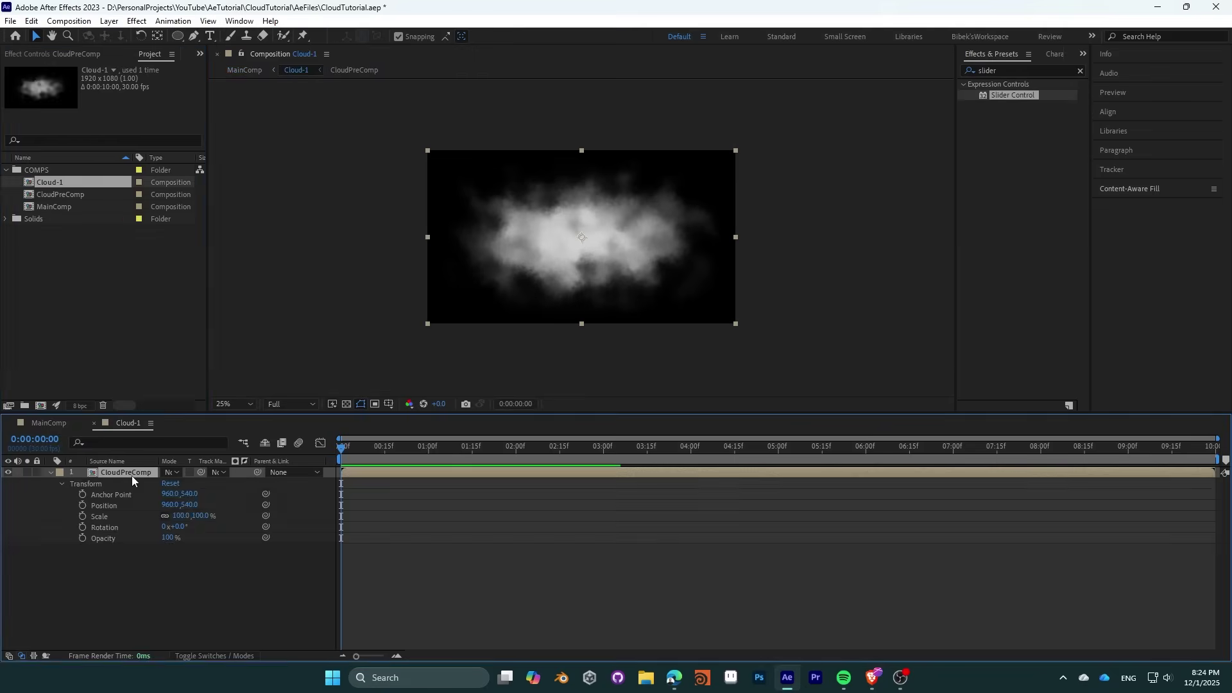
Step: Freeze the CloudPreComp layer of the Cloud-1 composition on its first frame
right_click(132, 474)
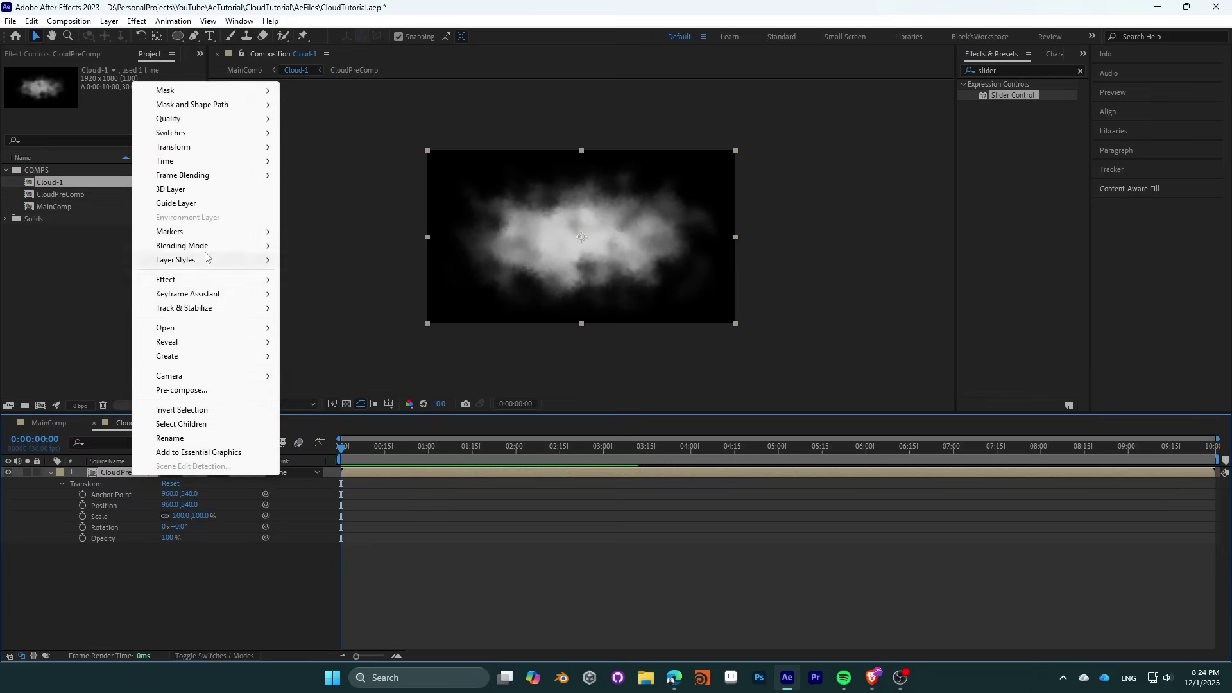
mouse_move(215, 161)
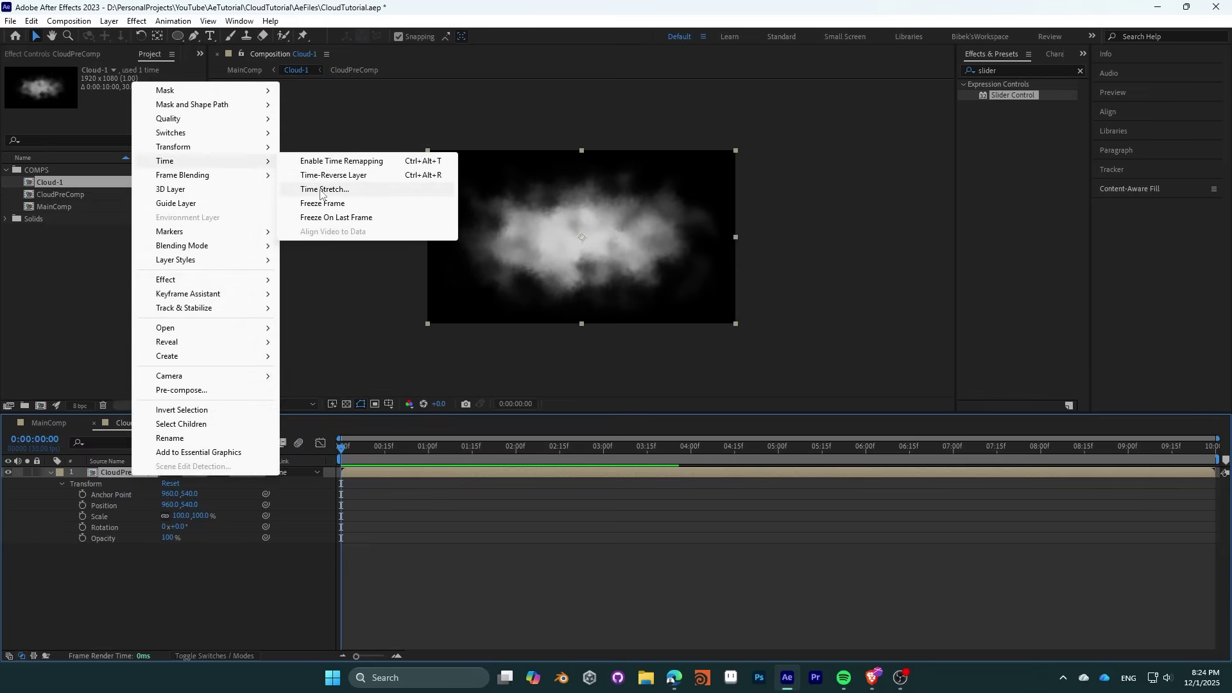
click(323, 204)
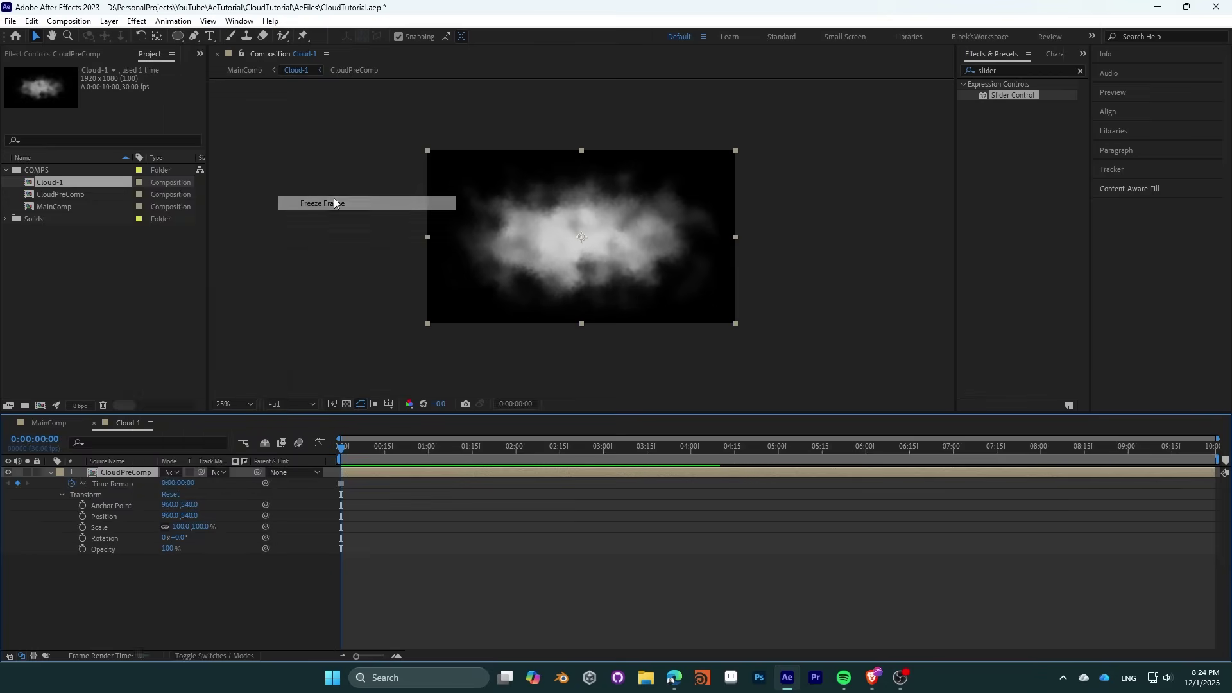
Step: Add a Time Remap expression to the frozen CloudPreComp layer, starting with the line seedRandom(thisComp.name, true);
click(62, 495)
alt+click(72, 483)
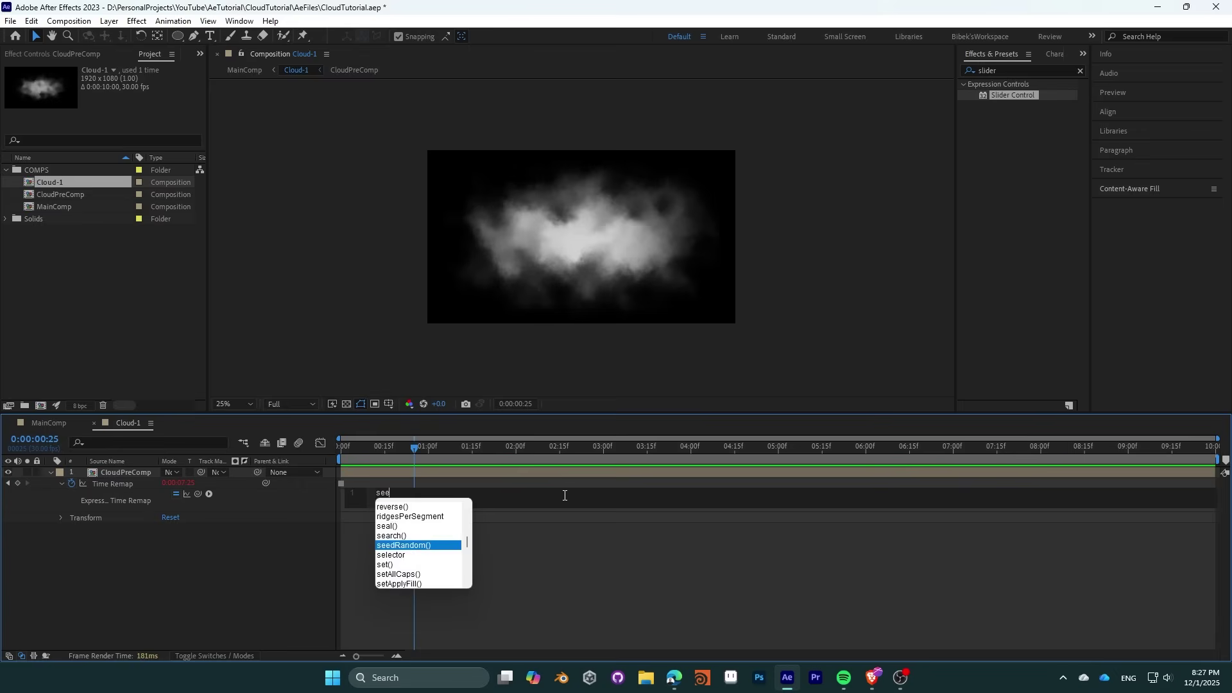
text(eed)
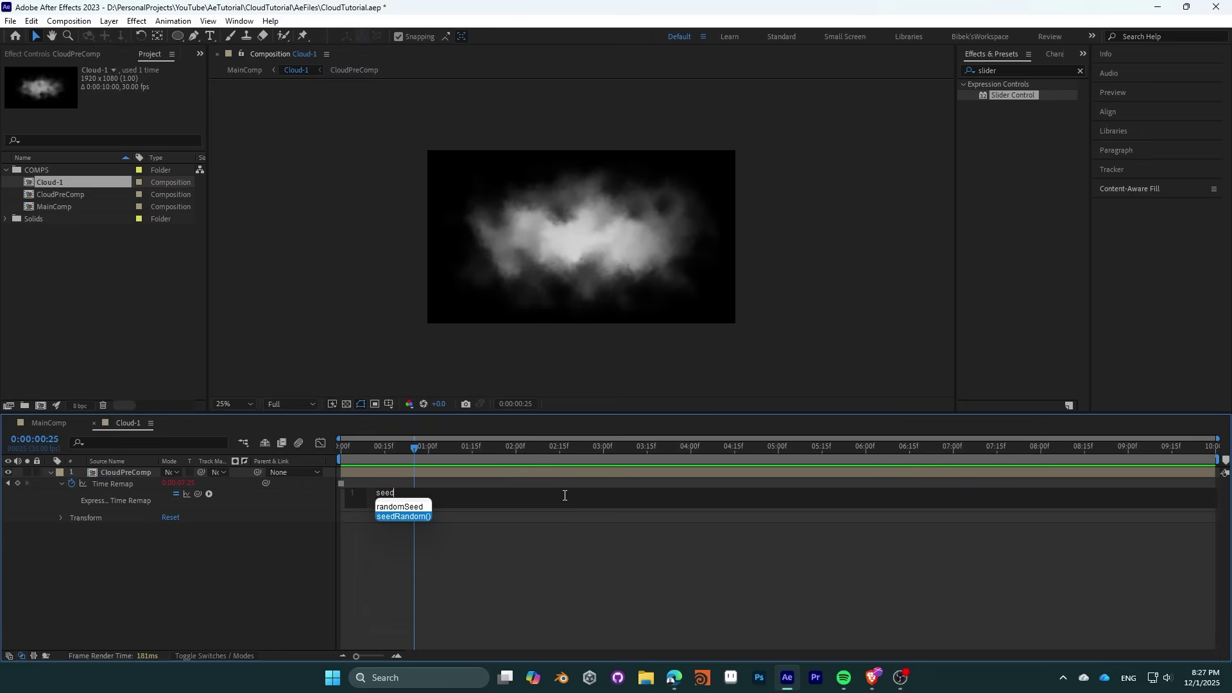
key(Return)
text(thisCo))
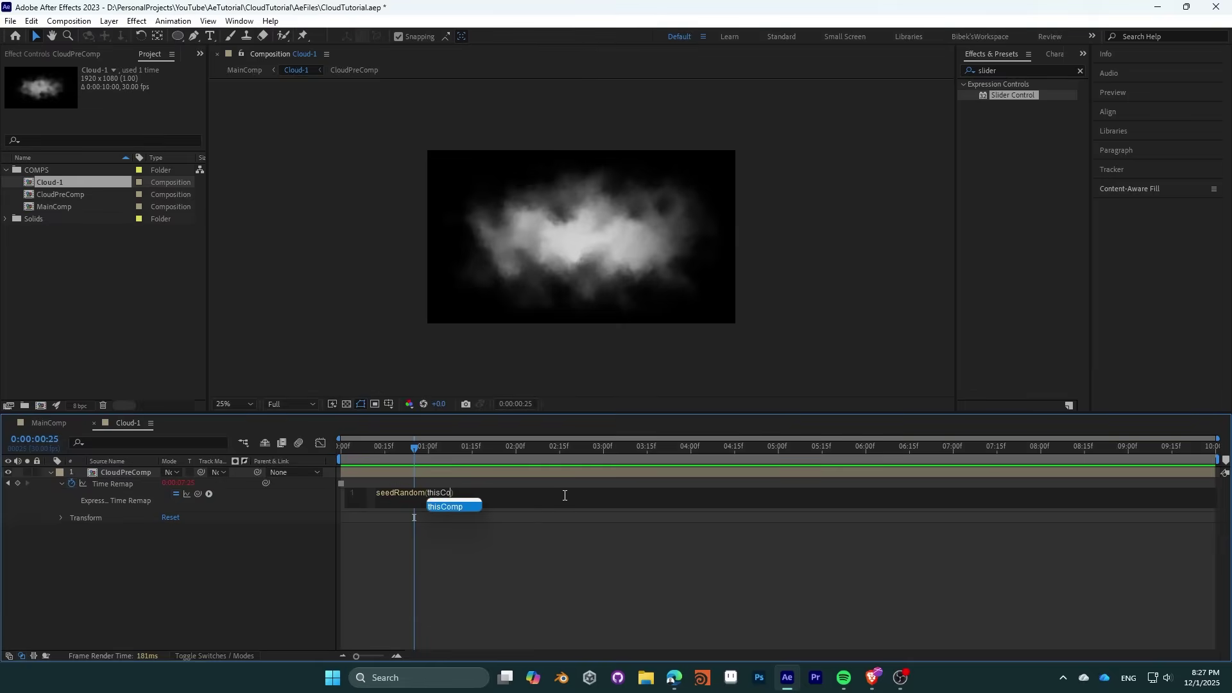
key(Return)
text(.name,)
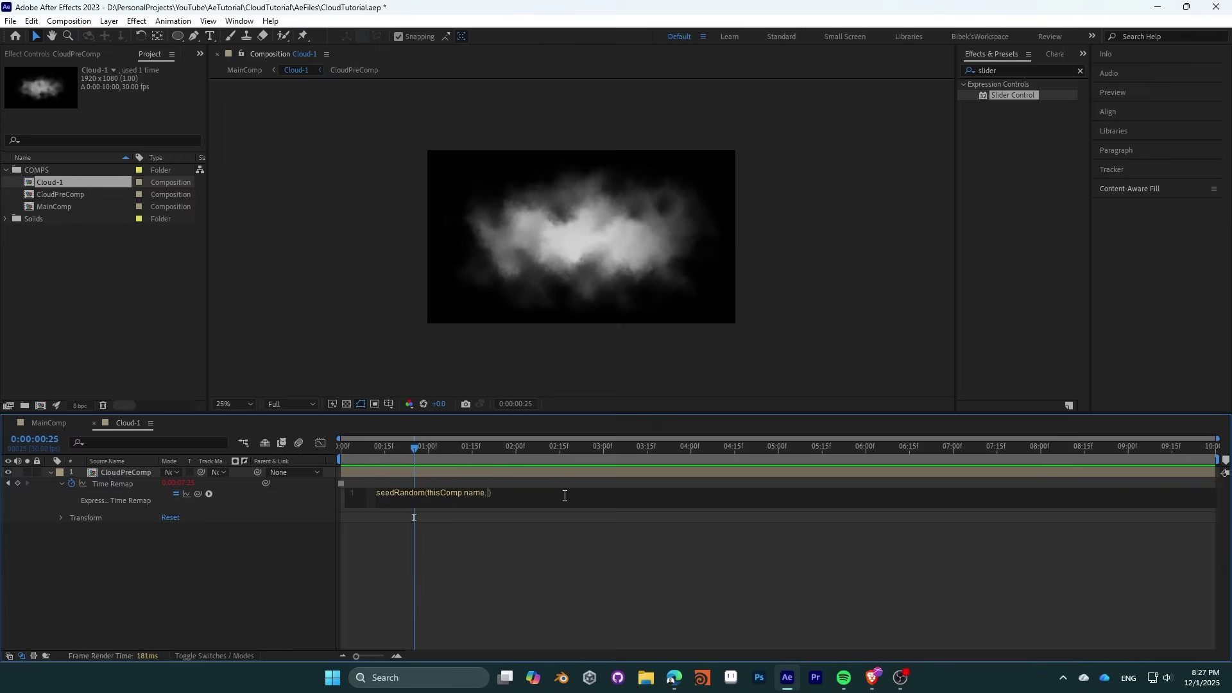
text( true); )
text(t=random)
text((1)
text(,10);)
Step: Complete the Time Remap expression with the lines t=random(1,10); and t; and apply it
key(Return)
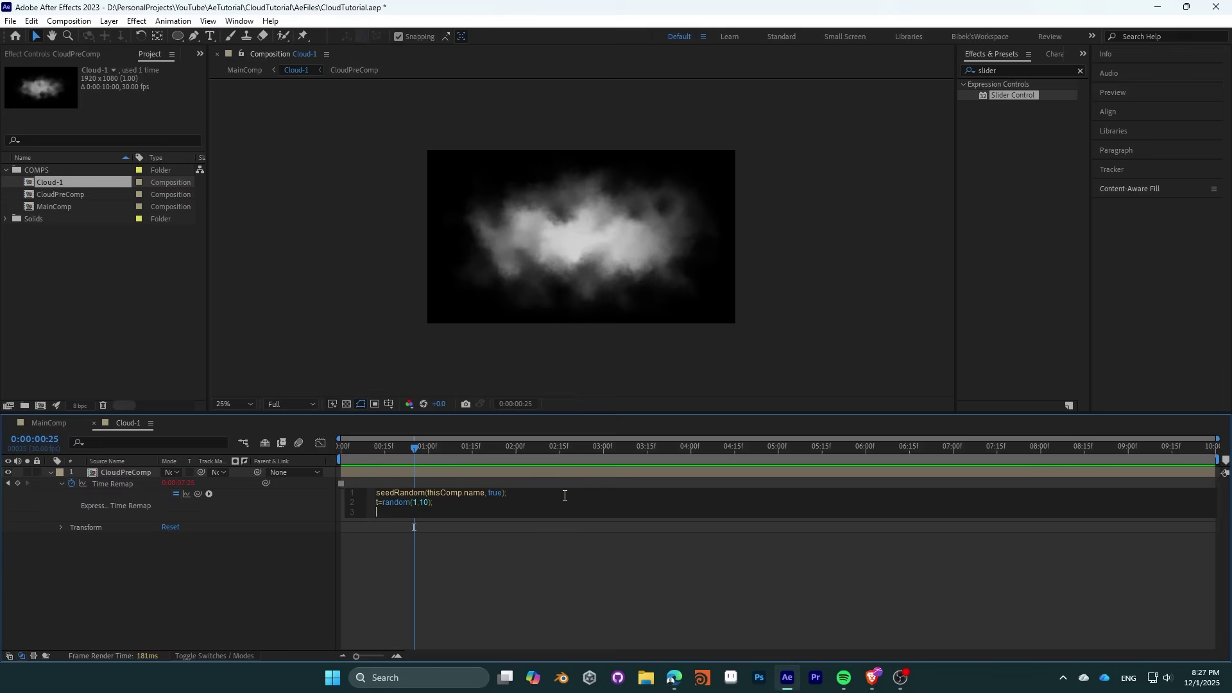
text(t)
key(Escape)
click(573, 558)
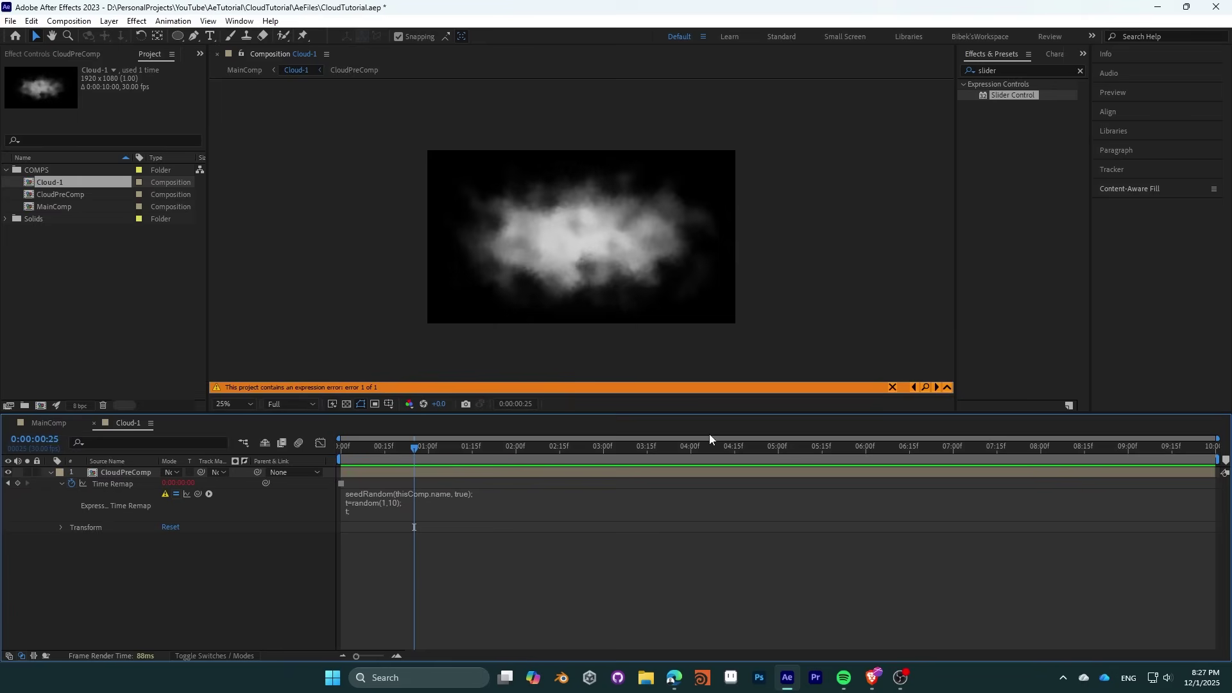
Step: Rename the Cloud-1 composition as 1 and preview its randomly chosen cloud frame
click(468, 498)
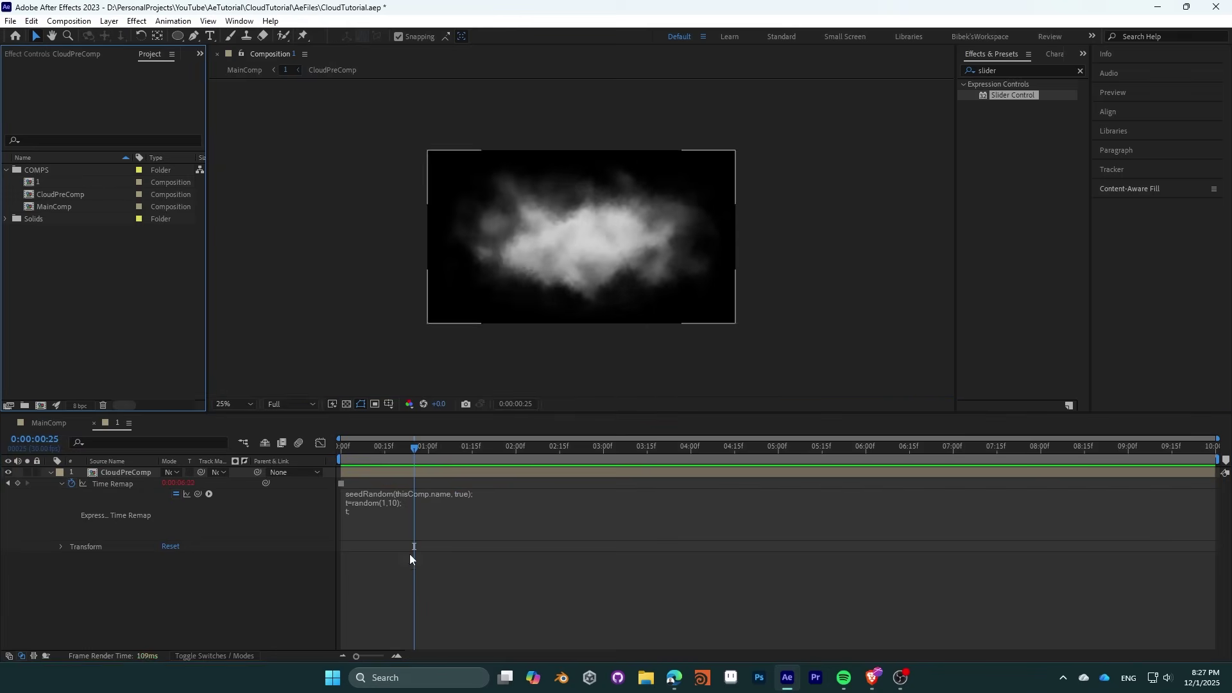
key(space)
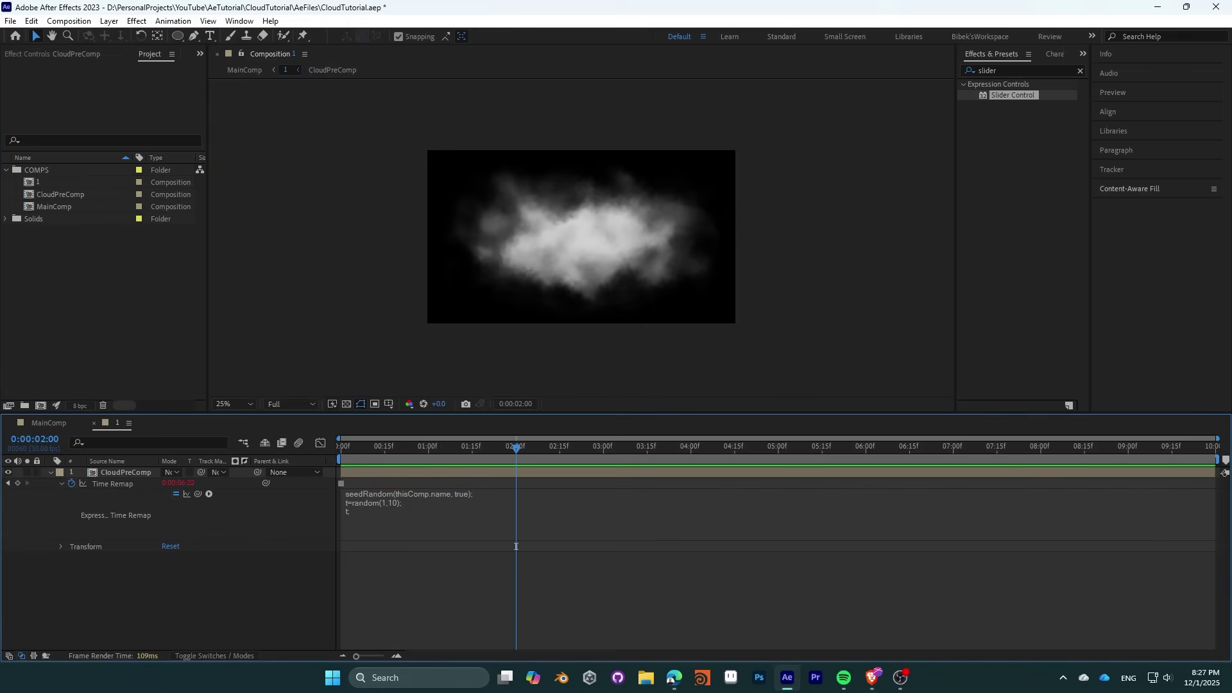
Step: Duplicate composition 1 twice in the project as 2 and 3, and add both copies below layer 1 in MainComp
click(50, 423)
click(56, 182)
key(ctrl+d)
click(74, 279)
click(58, 195)
key(ctrl+d)
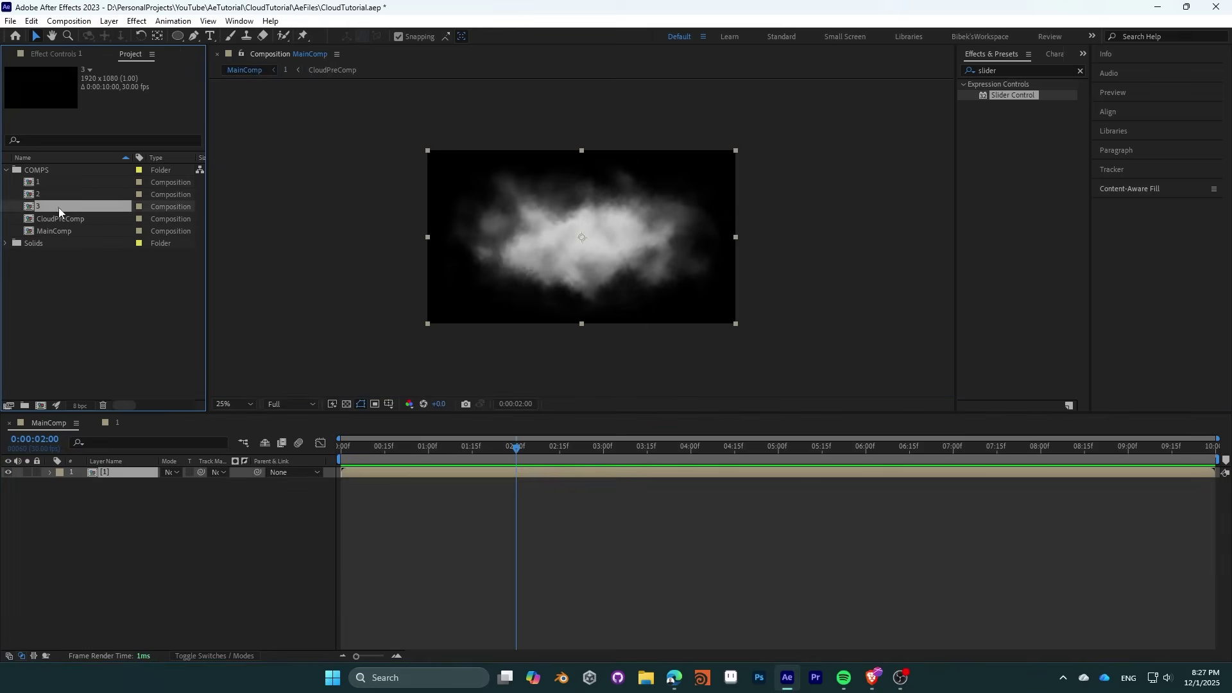
drag(47, 196, 110, 511)
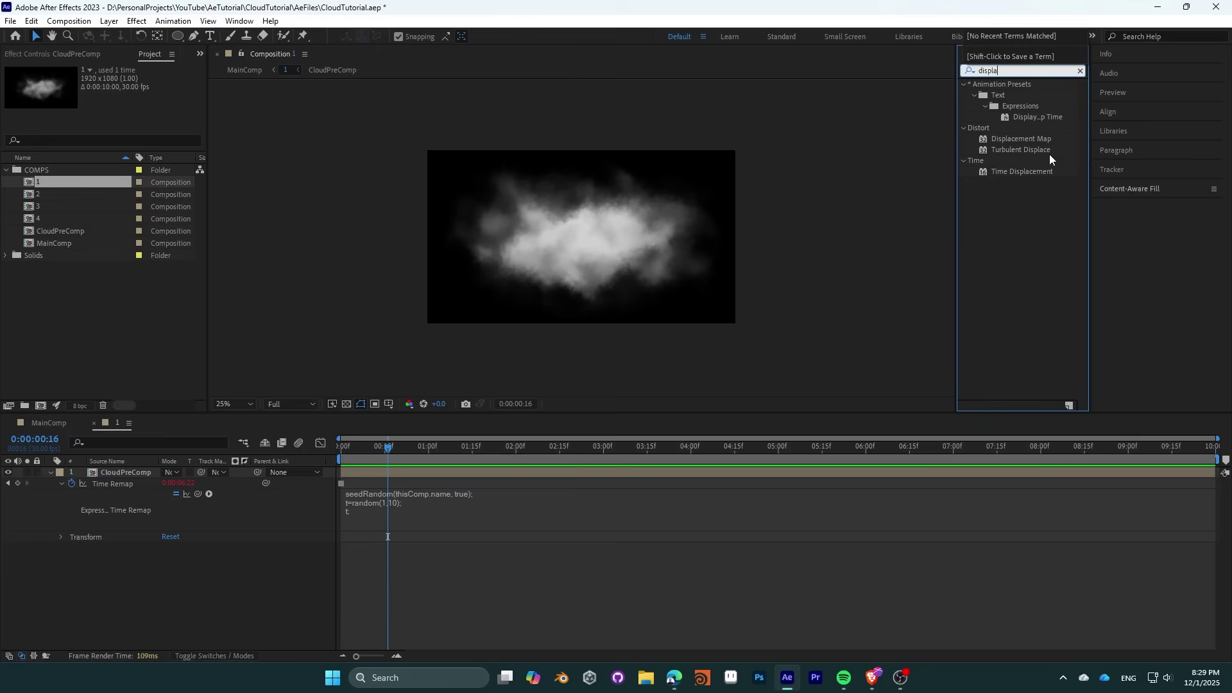
Step: Apply Turbulent Displace to the CloudPreComp layer in composition 1 with amount 25, size 20 and complexity 10, and preview the cloud
drag(1020, 149, 140, 475)
key(space)
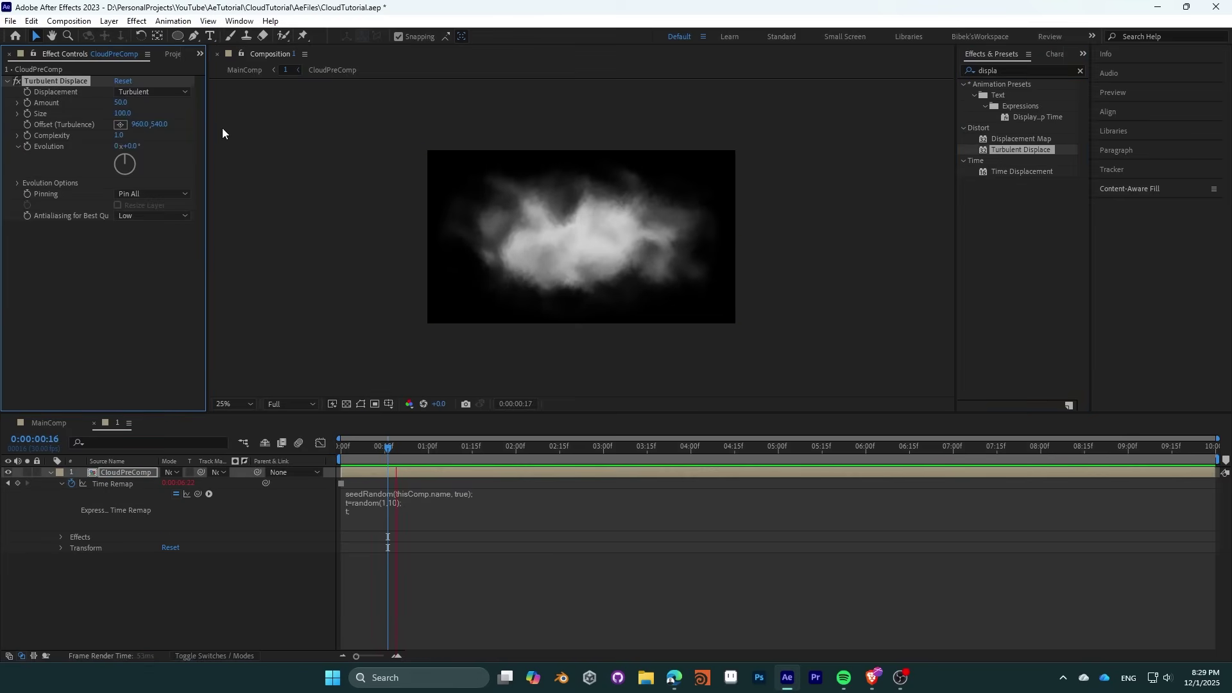
key(space)
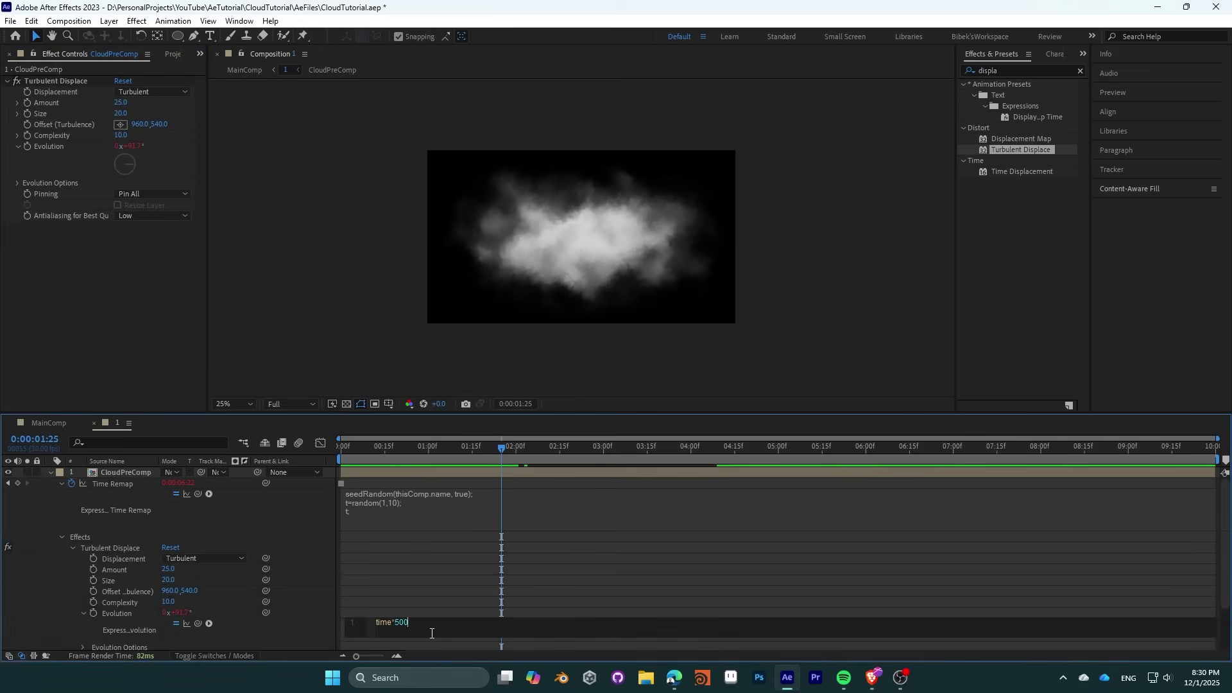
Step: Try time*500 as Turbulent Displace's Evolution expression, undo it back to time*50, and preview the motion
click(448, 589)
key(space)
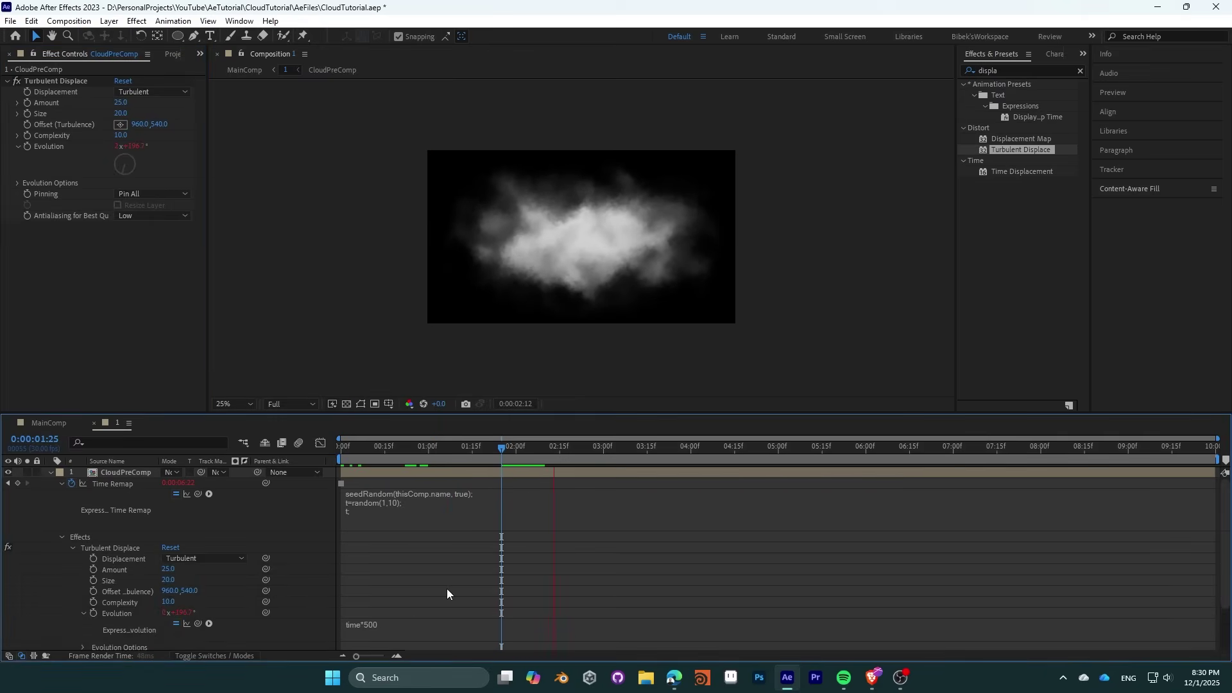
key(ctrl+z)
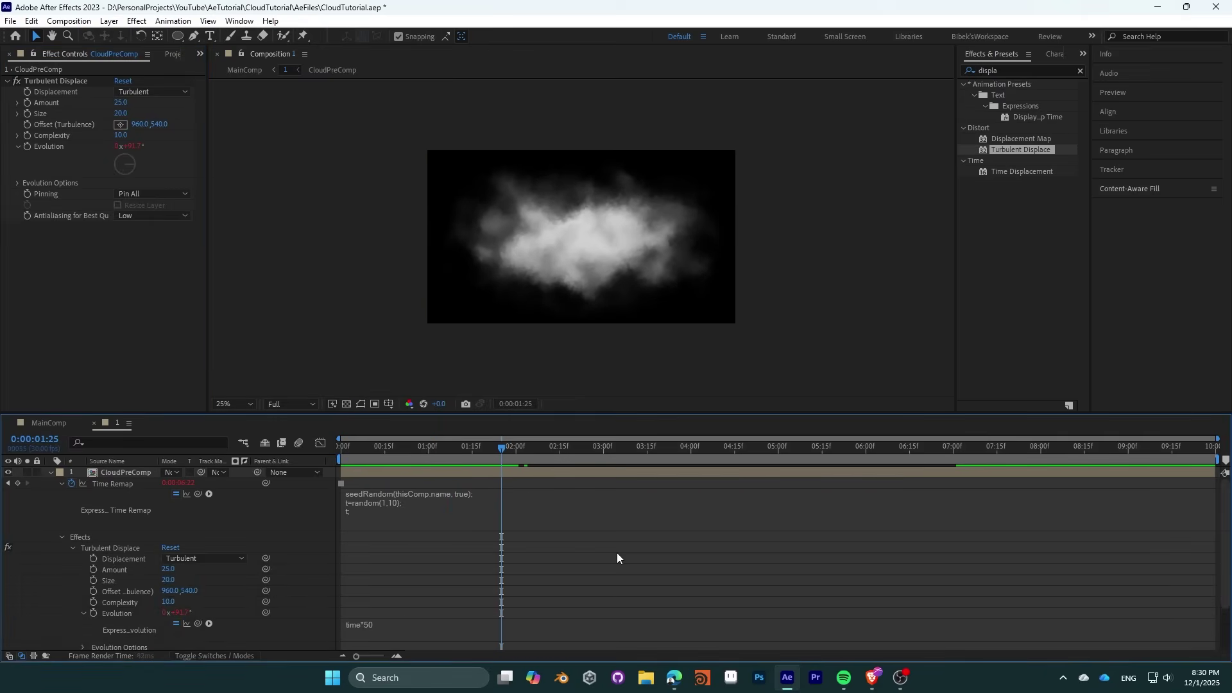
key(space)
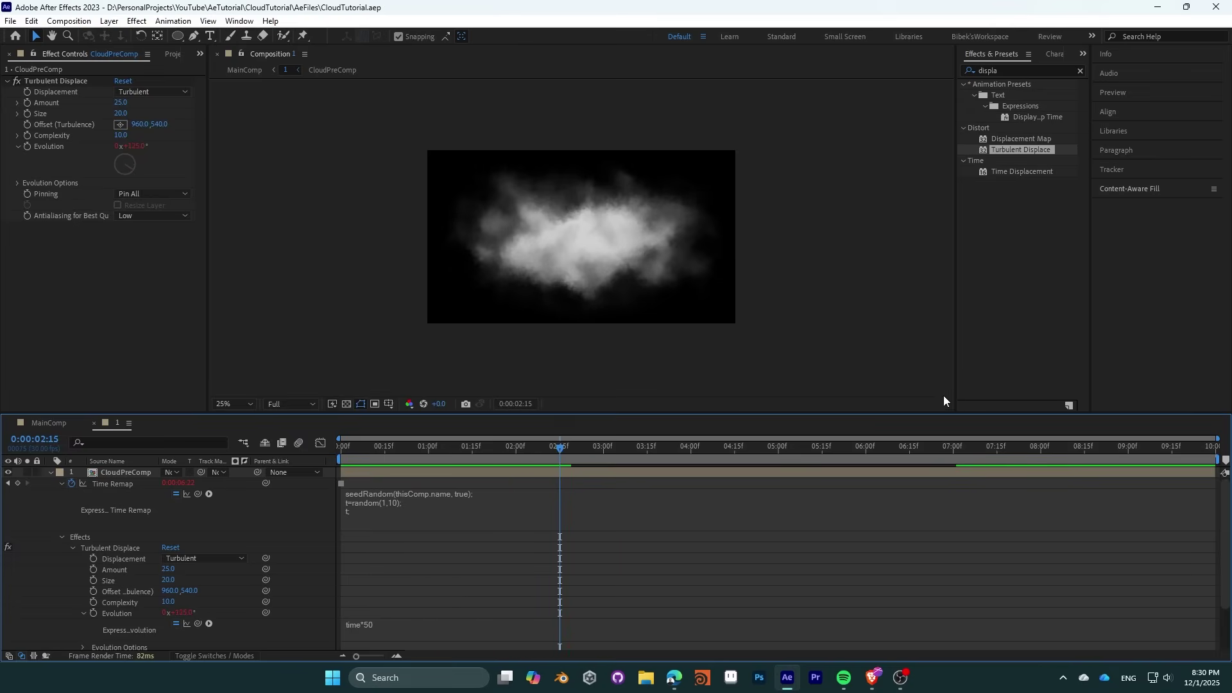
Step: Find the Turbulent Noise effect and apply it to the CloudPreComp layer in composition 1
click(1022, 71)
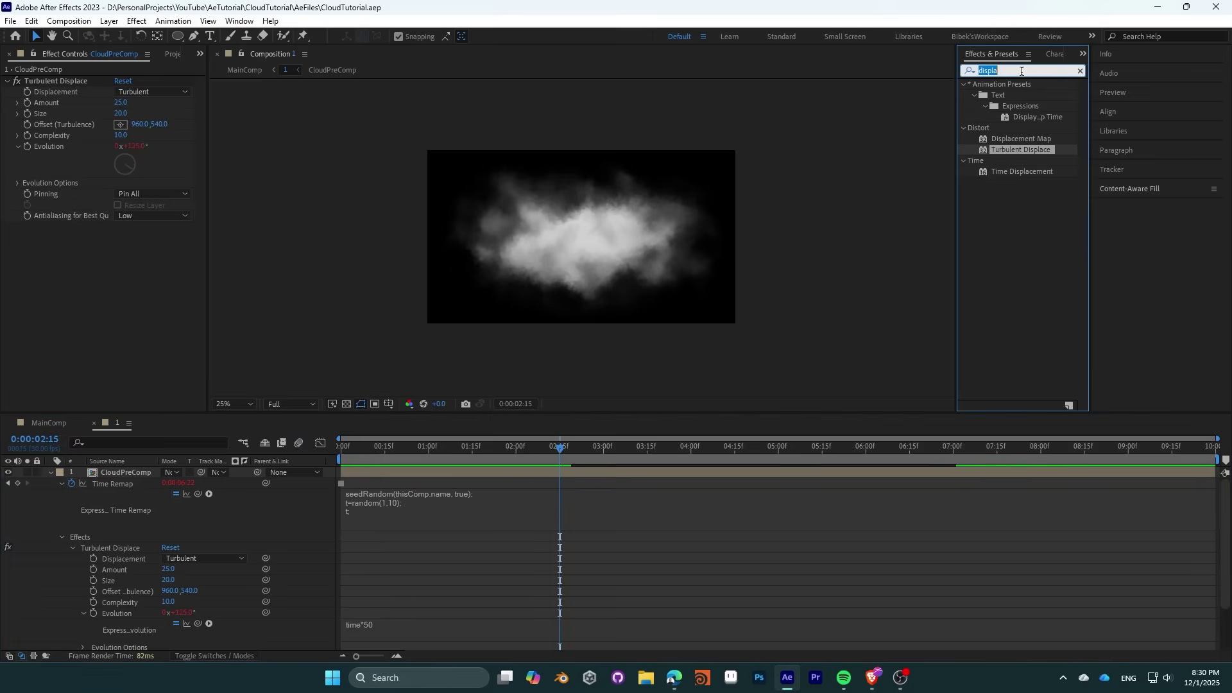
text(noise)
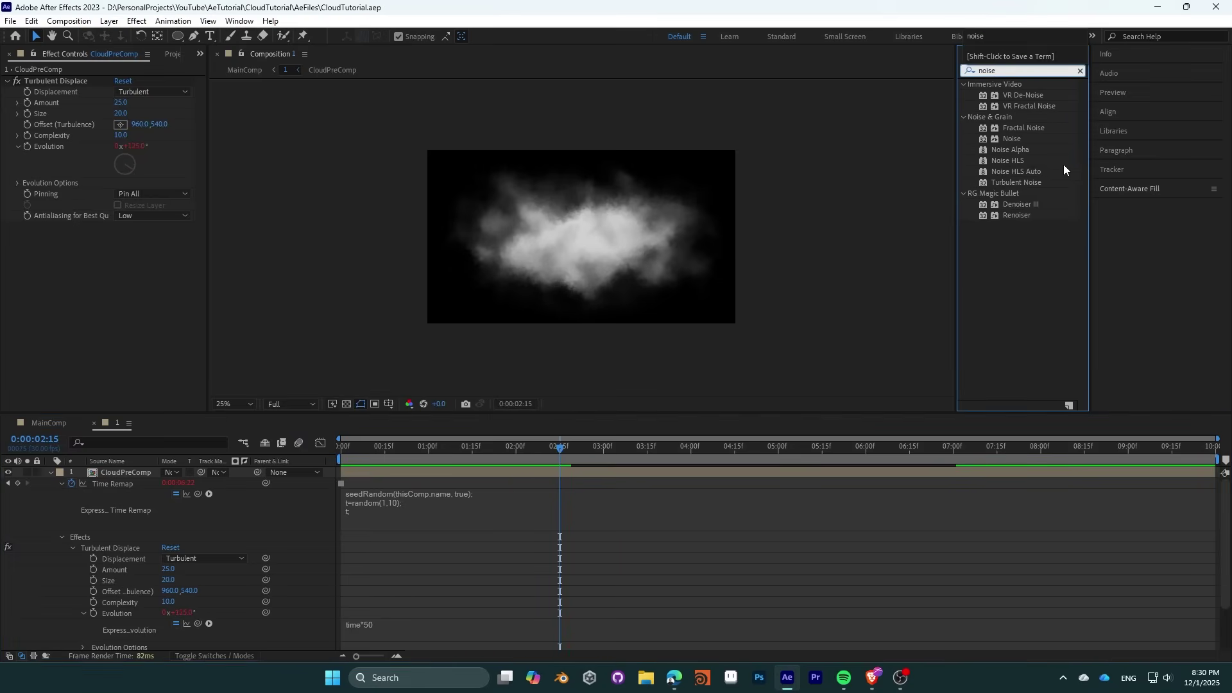
drag(1023, 183, 104, 472)
key(period)
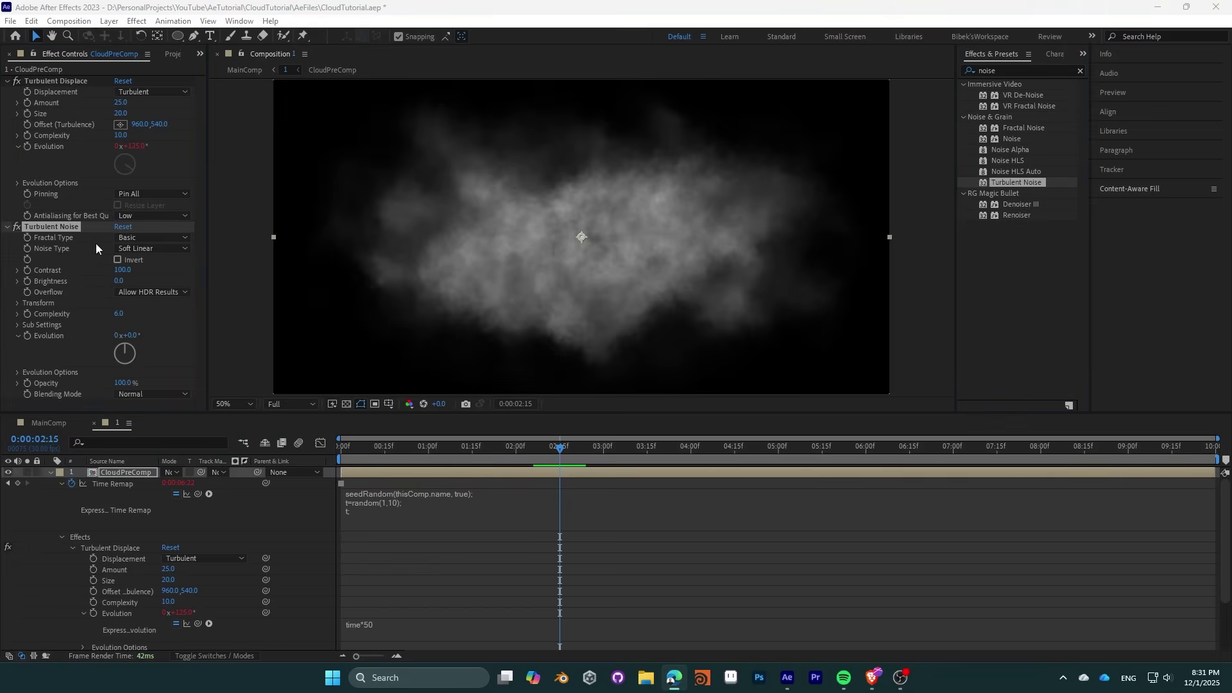
Step: Set Turbulent Noise's fractal type to Cloudy, its contrast to 117 and its brightness to -1
click(148, 237)
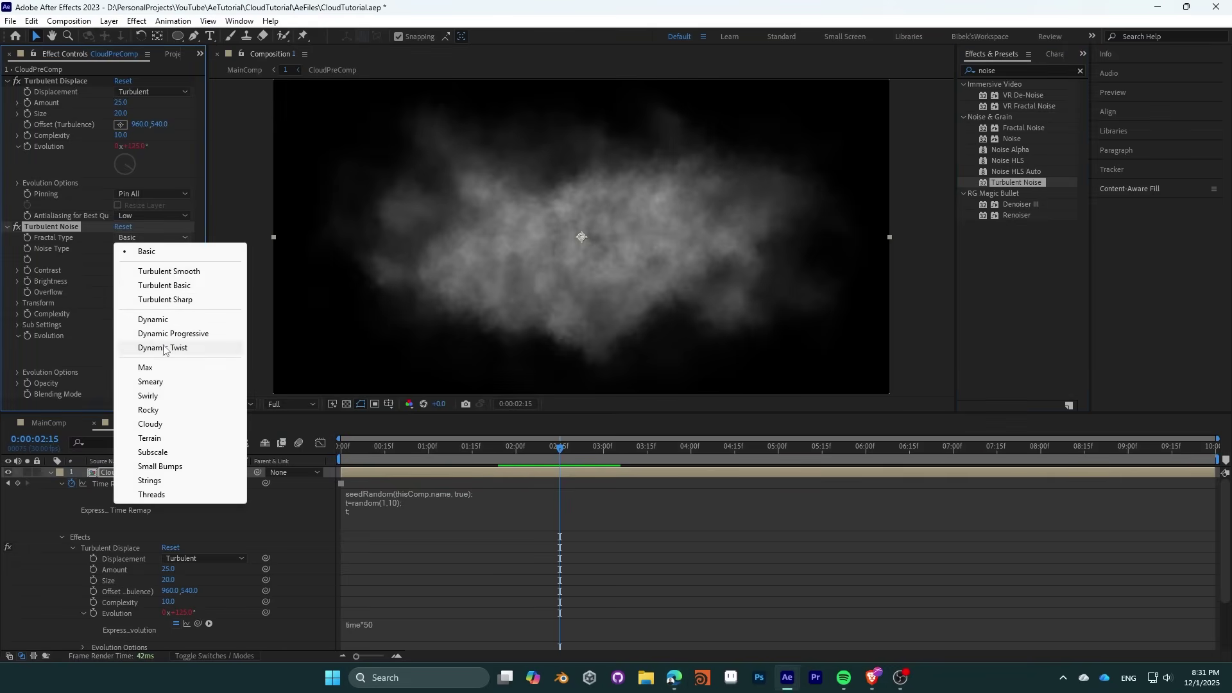
click(161, 425)
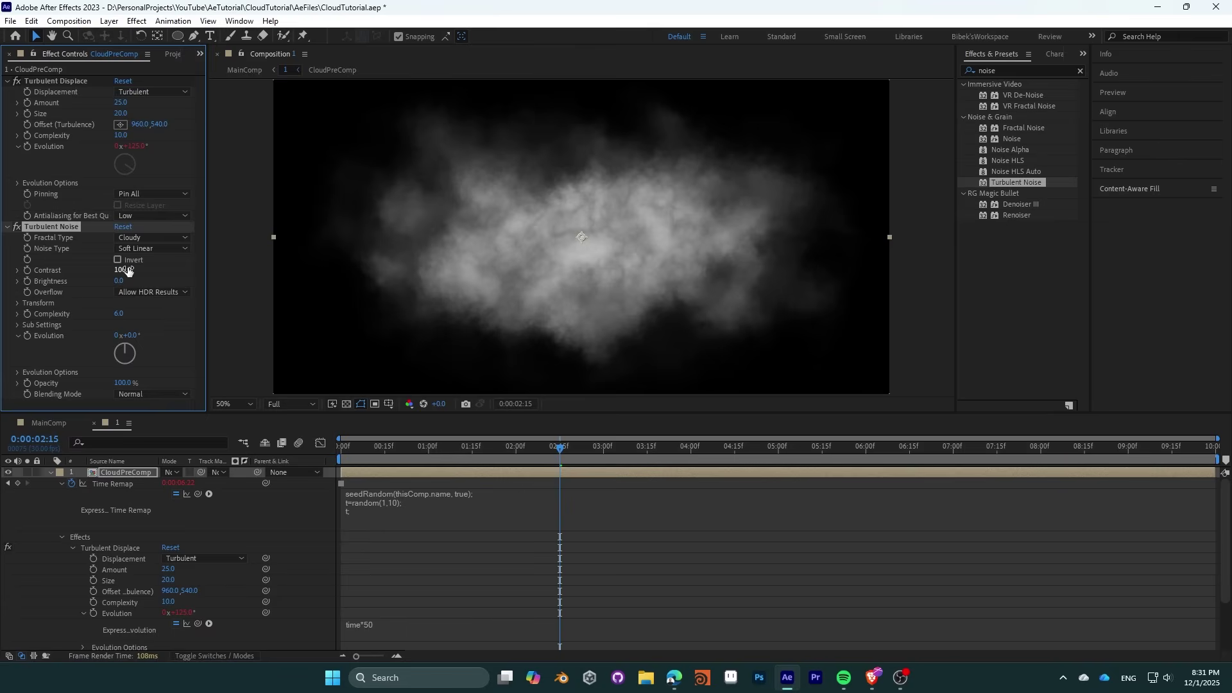
drag(127, 270, 102, 282)
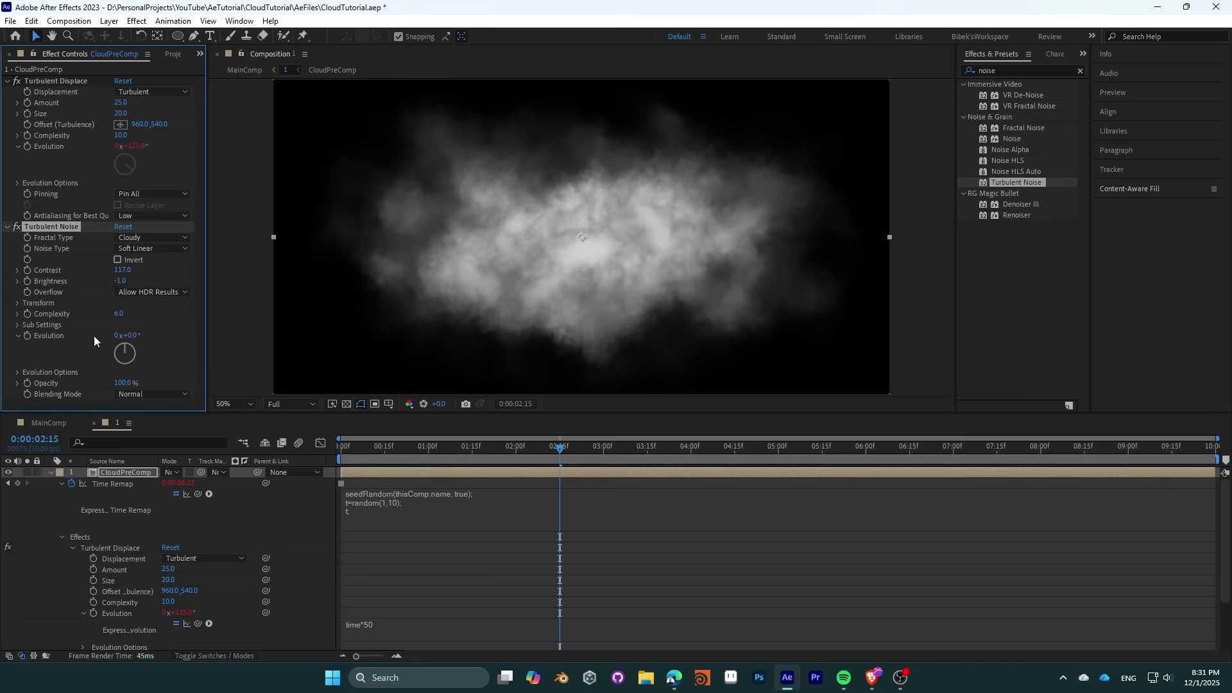
Step: Animate Turbulent Noise's Evolution with the expression time*70, preview it, and raise the noise scale to about 426
key(Home)
alt+click(28, 337)
text(time)
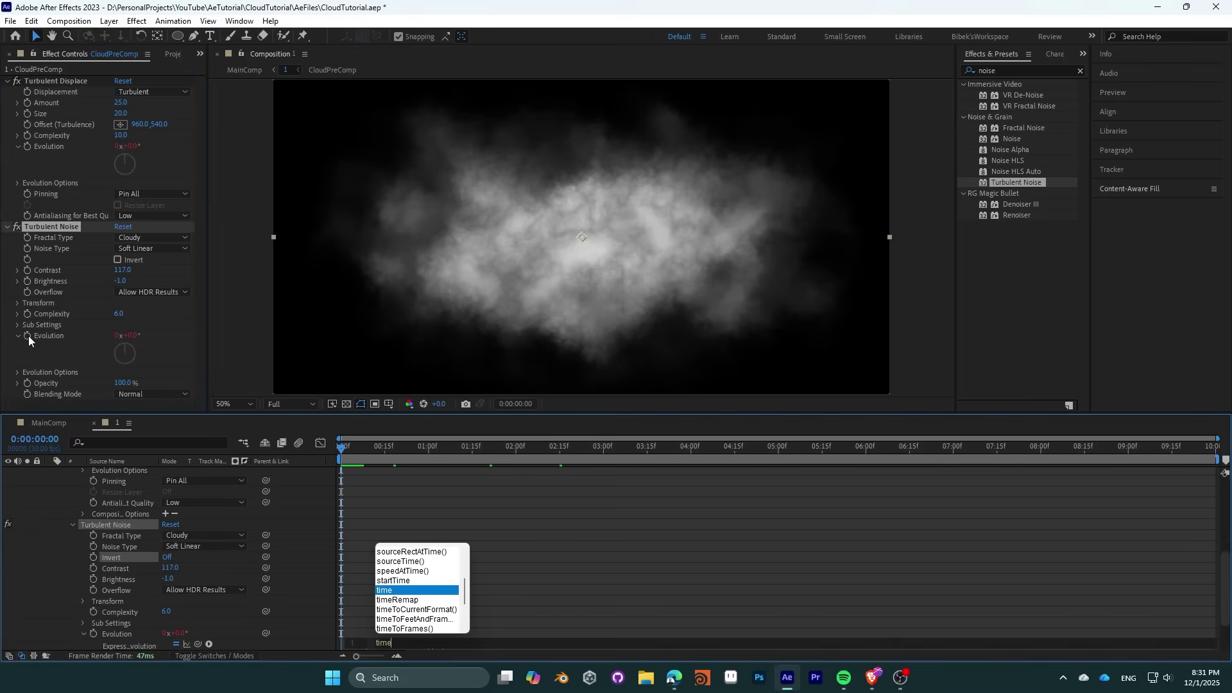
text(*70)
click(99, 334)
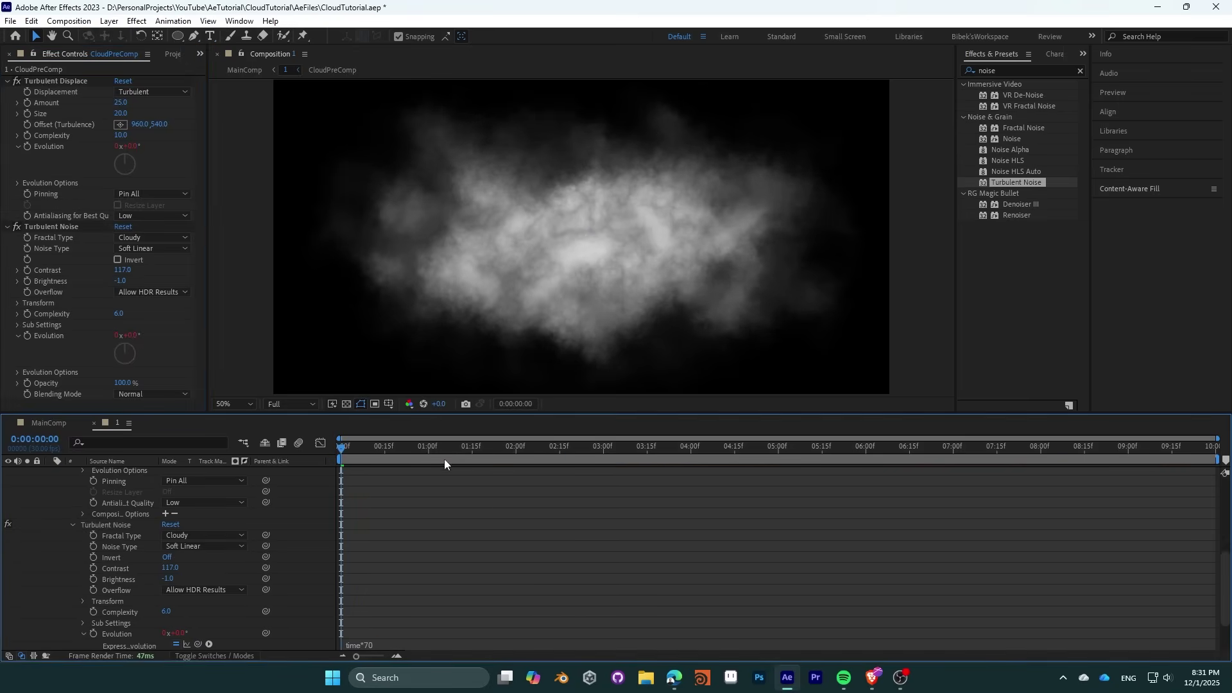
key(space)
click(18, 303)
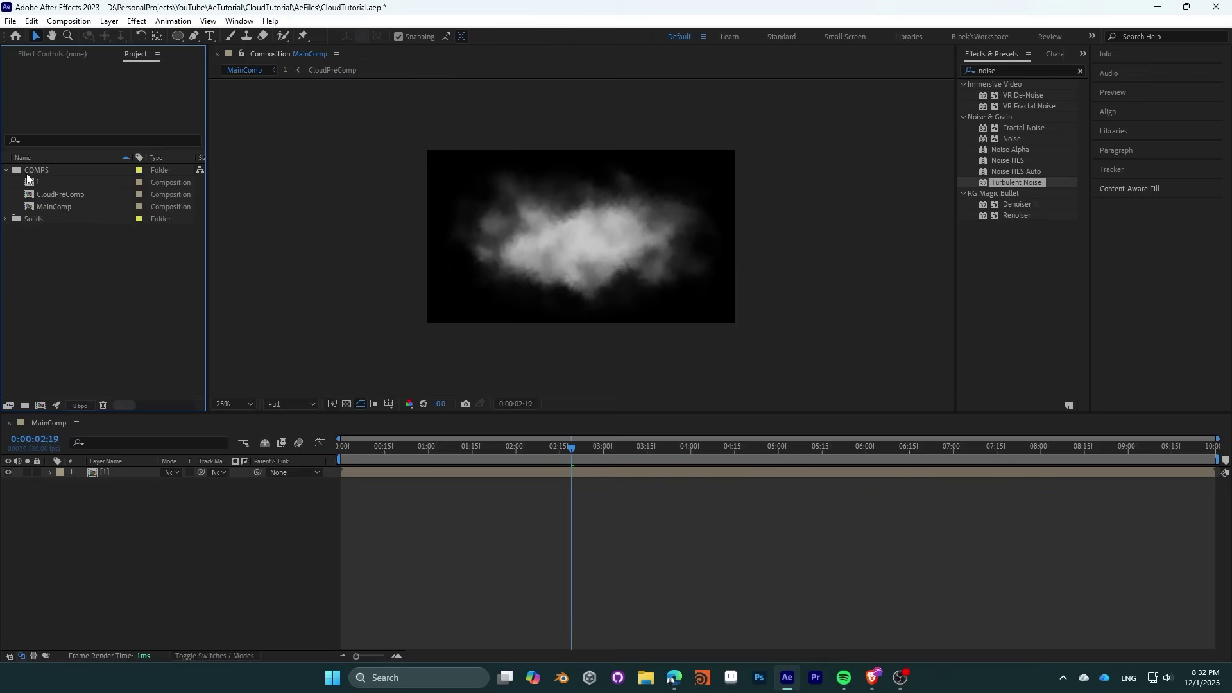
Step: Duplicate composition 1 three times in the project, giving compositions 2, 3 and 4
click(40, 184)
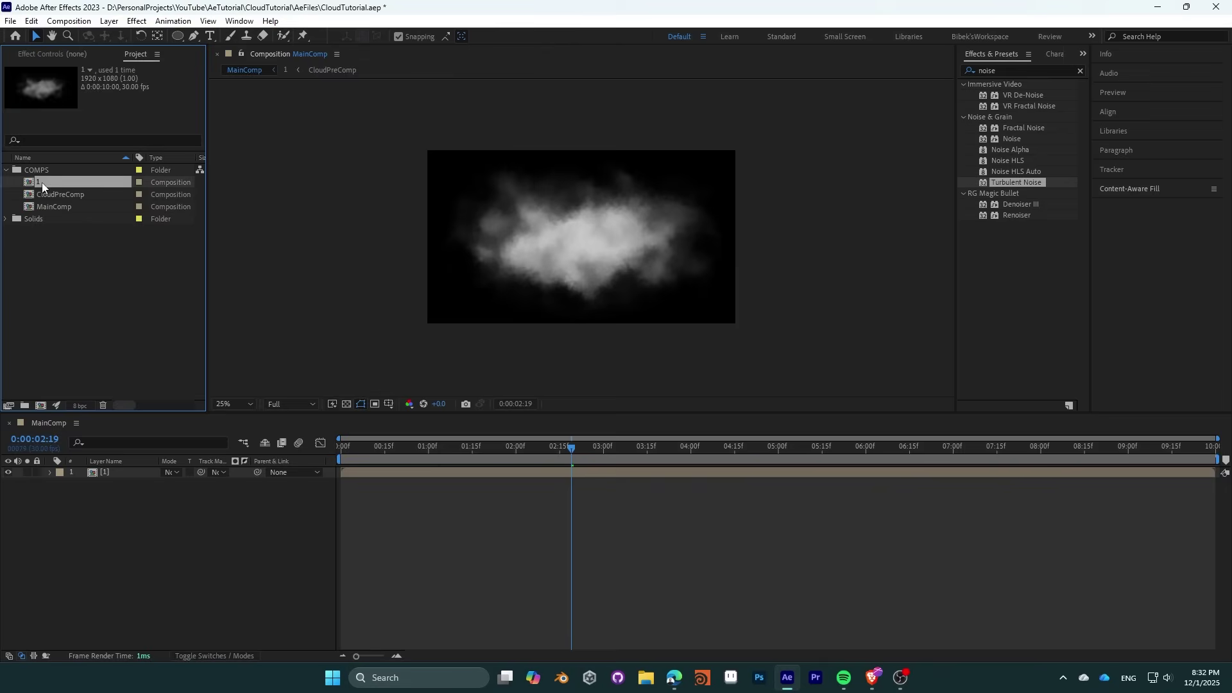
key(ctrl+d)
key(ctrl+d)
key(ctrl+d)
click(672, 680)
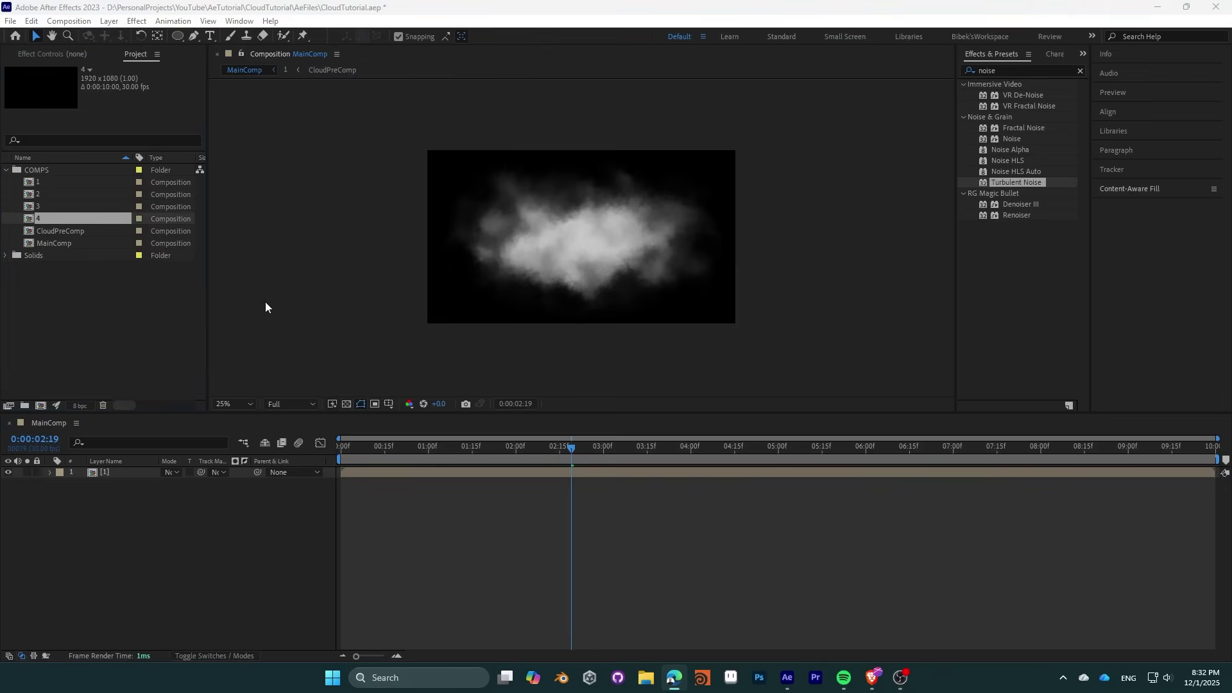
Step: Add compositions 2, 3 and 4 to MainComp below layer 1
drag(38, 193, 244, 565)
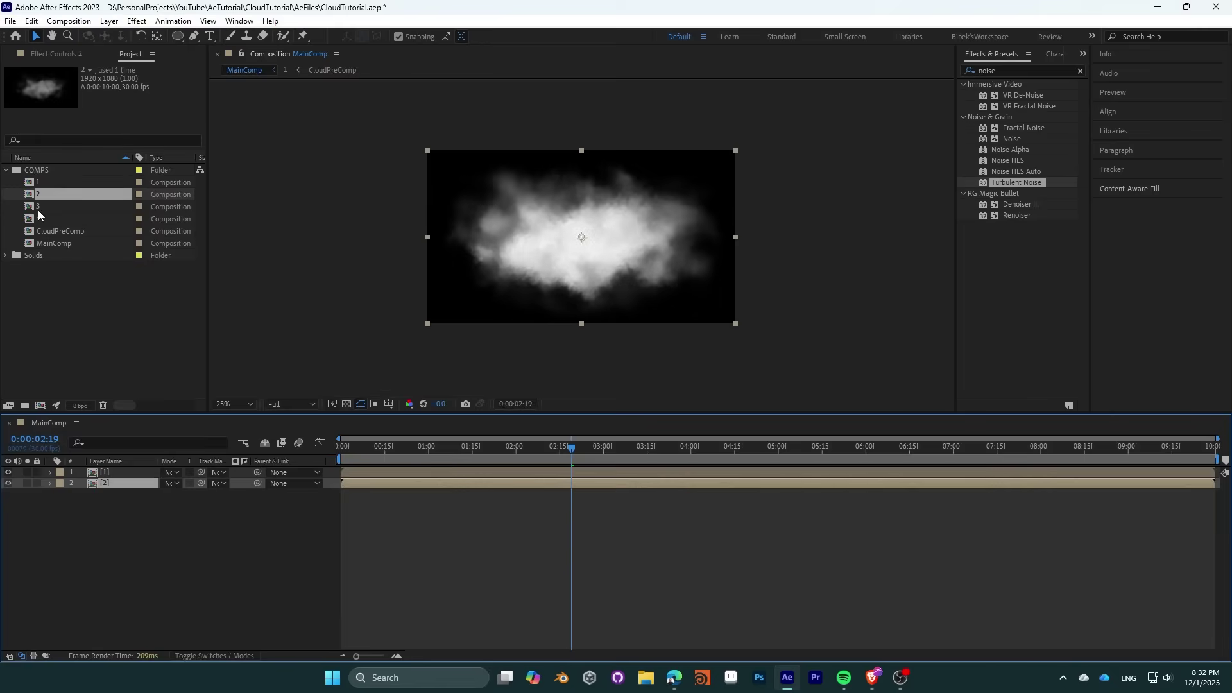
drag(38, 208, 163, 530)
drag(39, 219, 91, 350)
drag(91, 349, 136, 557)
Step: Create a camera named MainCamera in MainComp and turn cloud layers 1 to 4 into 3D layers
right_click(141, 555)
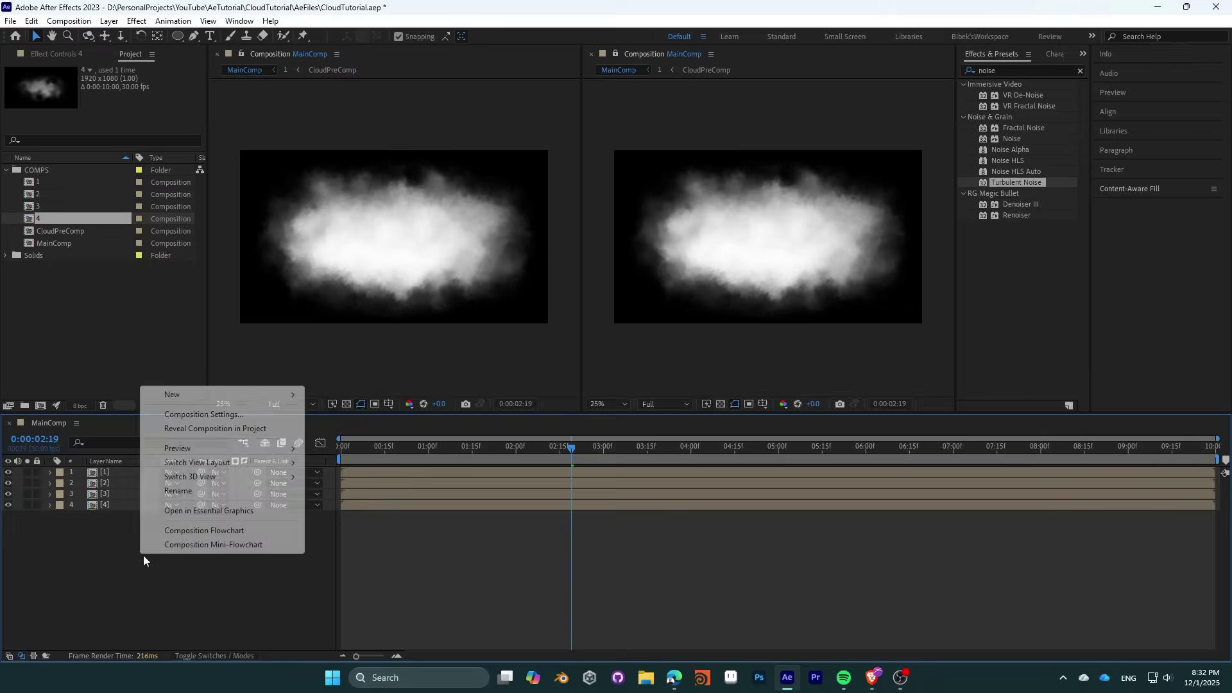
mouse_move(252, 396)
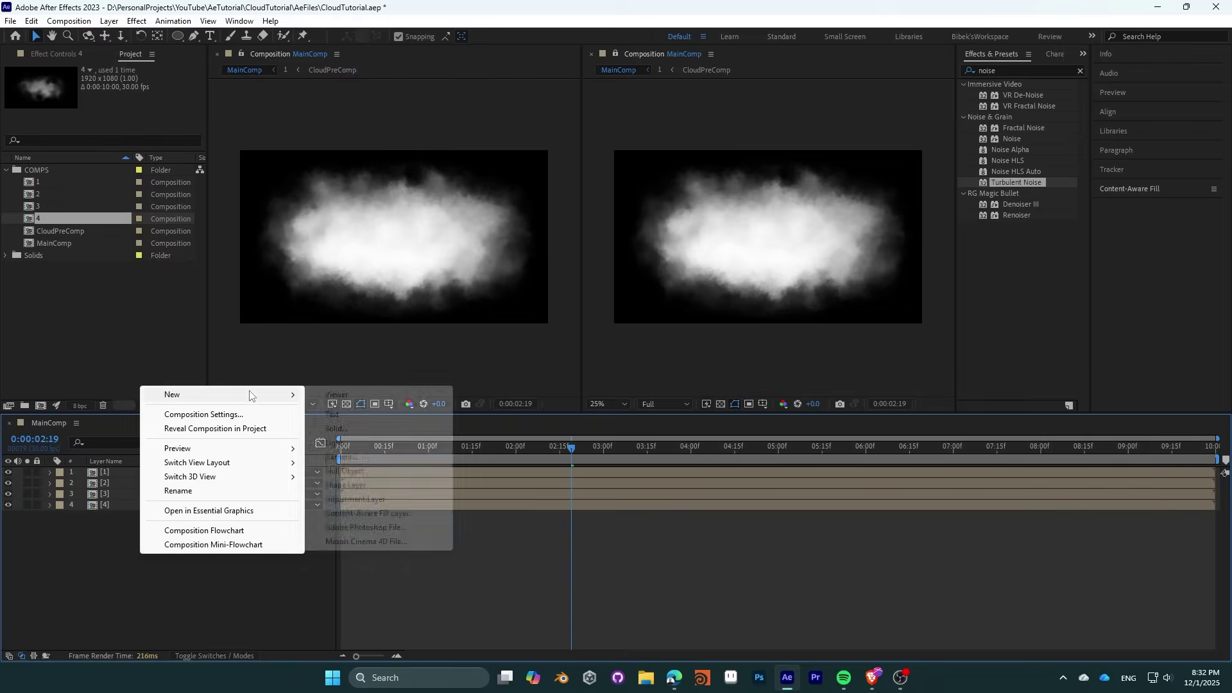
click(354, 459)
text(MainCamera)
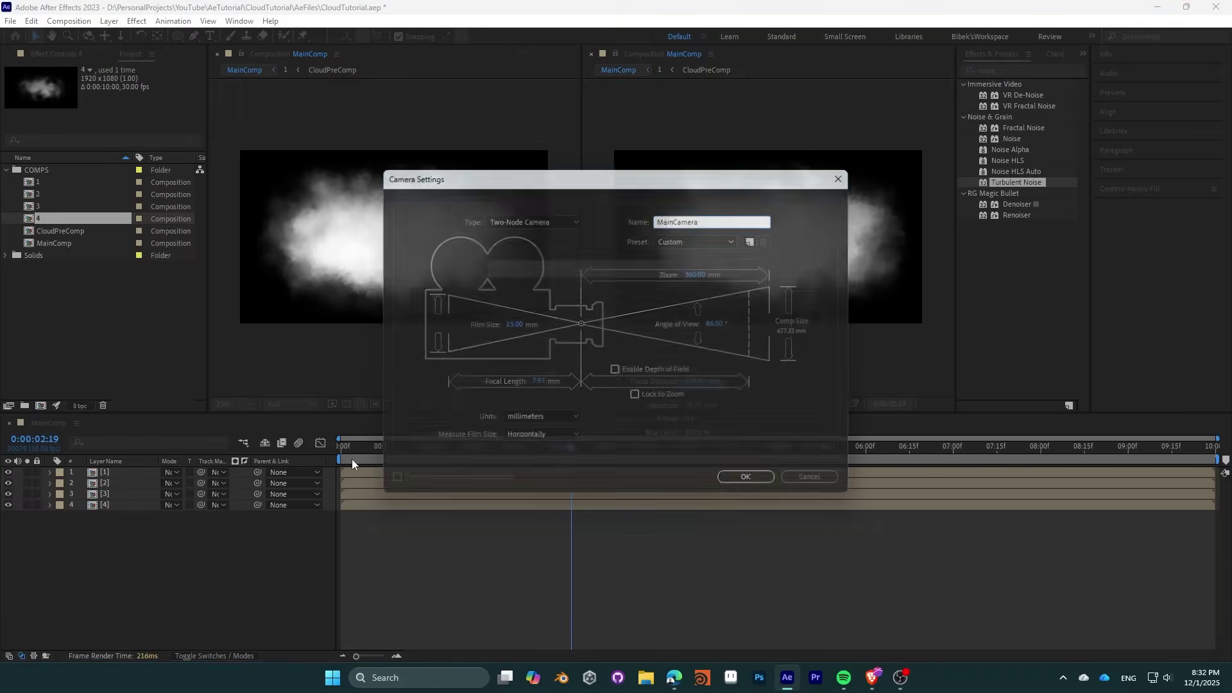
key(Return)
click(704, 396)
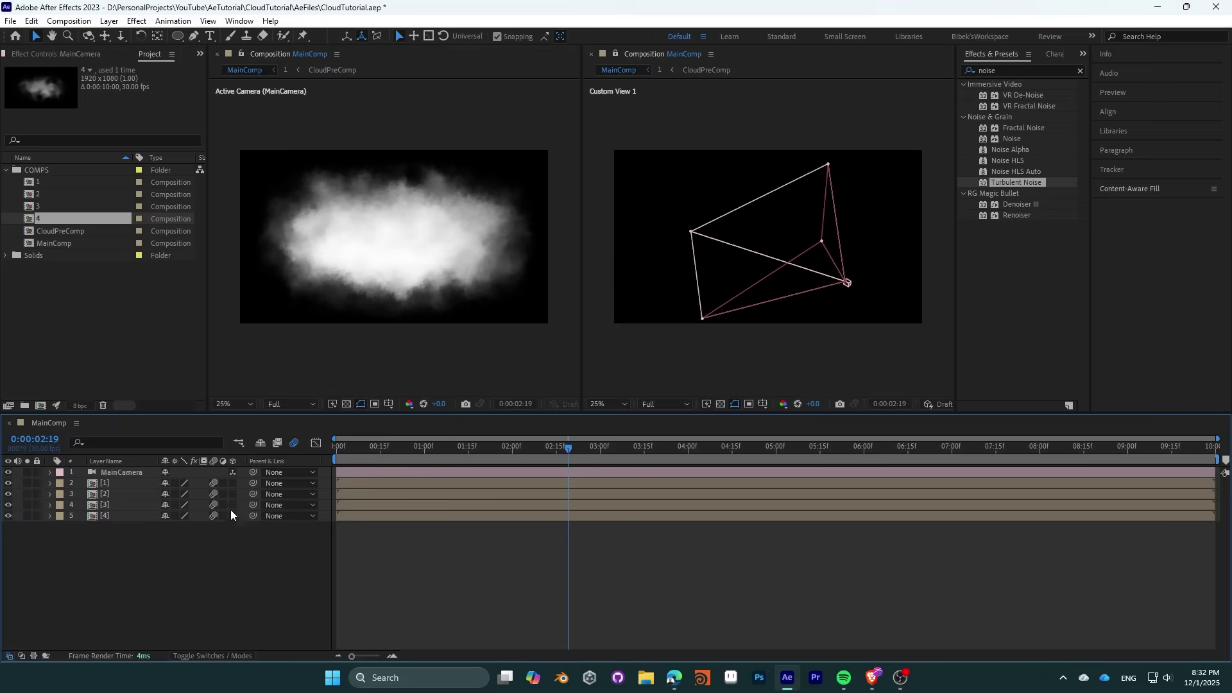
drag(233, 484, 232, 517)
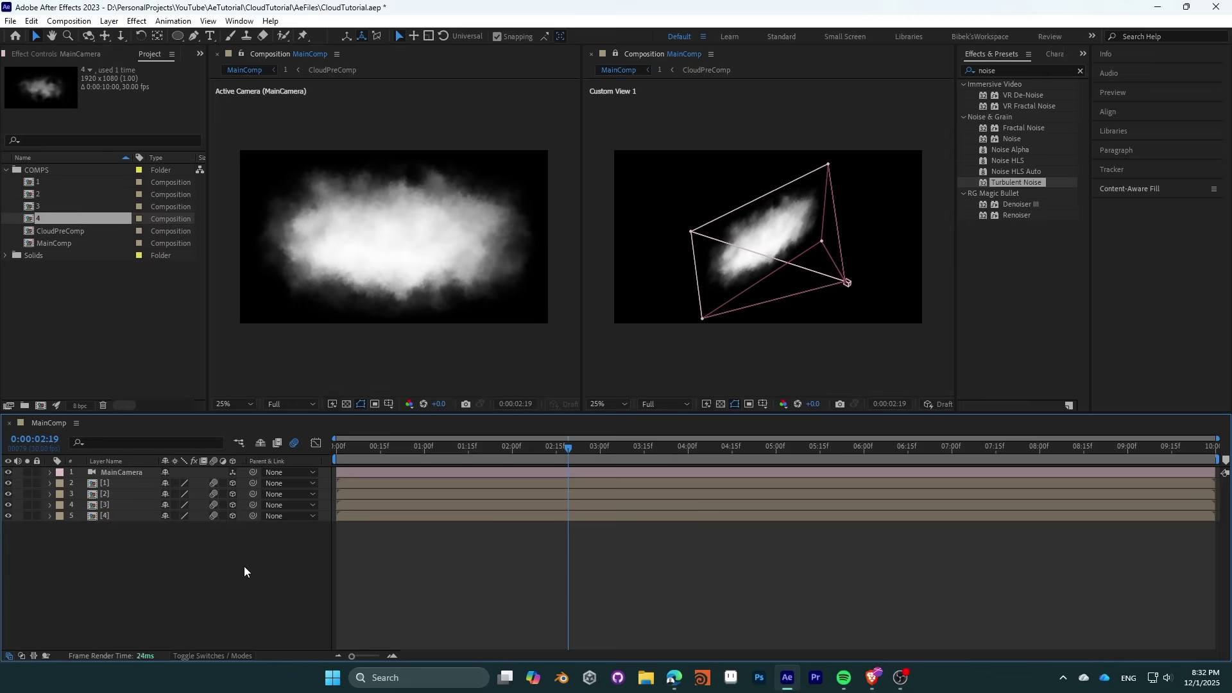
Step: Reveal the Position of cloud layers 1 to 4 and move clouds 1 and 2 to about (10, 540, 1116) and (1718, 654, 572)
click(123, 483)
shift+click(122, 516)
key(p)
click(122, 483)
click(122, 506)
drag(799, 223, 844, 203)
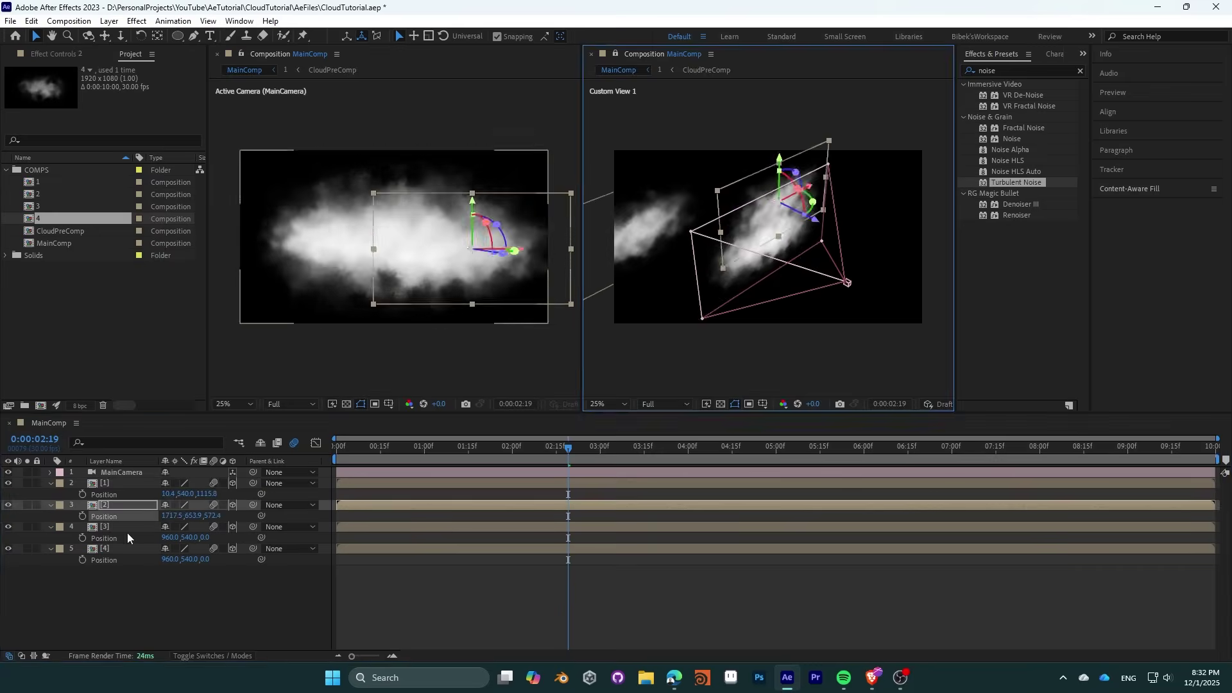
Step: Reposition cloud layer 3 to about (381, 242, 0) and cloud layer 4 to about (783, 867, 0)
click(126, 528)
drag(770, 192, 770, 171)
drag(797, 198, 770, 217)
click(122, 549)
mouse_move(797, 243)
mouse_down()
mouse_move(821, 230)
mouse_move(786, 249)
mouse_up()
Step: Turn cloud layer 5 into a 3D layer and move it higher in the scene, away from the other clouds
click(233, 571)
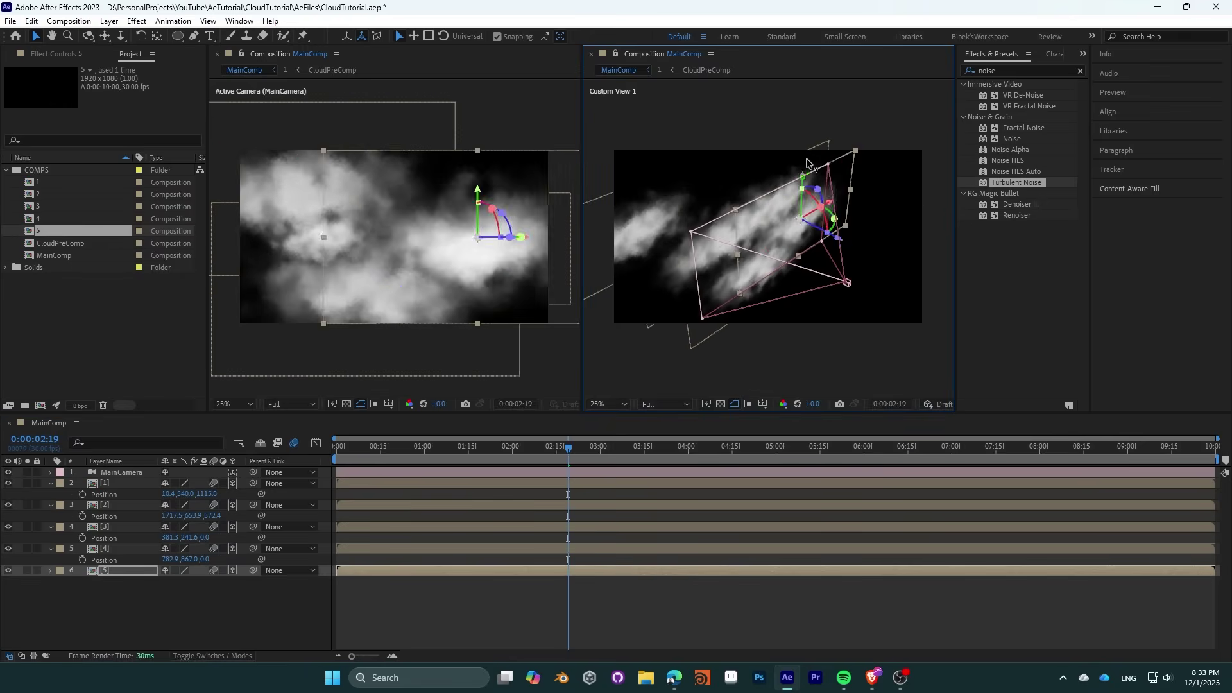
drag(808, 164, 749, 98)
right_click(290, 338)
mouse_move(360, 344)
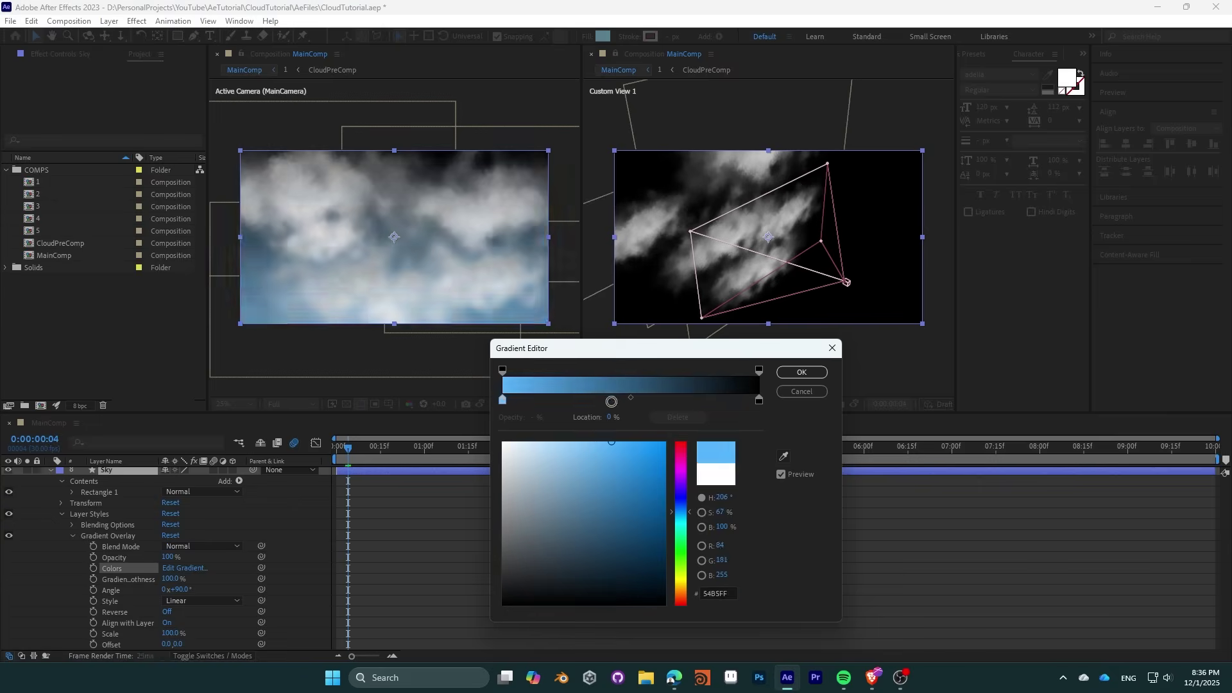
Step: Lighten the blue stop of the Sky layer's gradient overlay, change the black stop to pale blue, and save and preview the scene
drag(612, 401, 571, 411)
click(759, 400)
drag(681, 559, 681, 513)
drag(597, 468, 571, 437)
click(802, 372)
click(770, 372)
key(ctrl+s)
key(space)
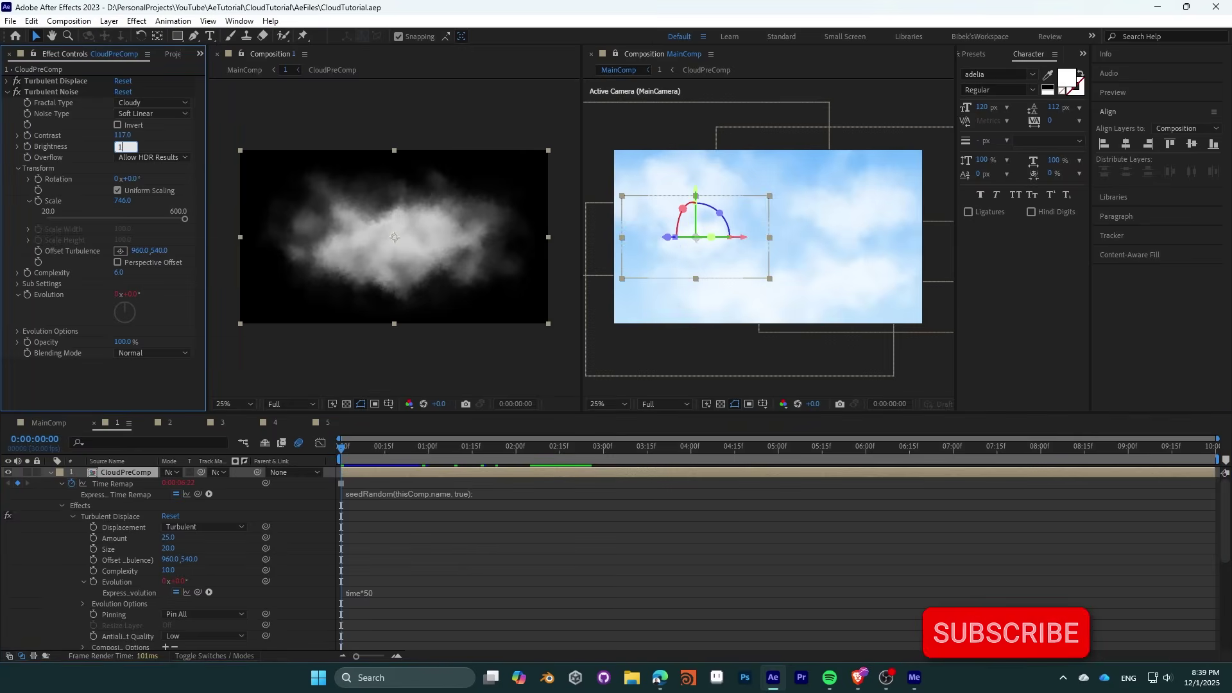
Step: Set the Turbulent Noise brightness to 100 in composition 1 and check the first second of the MainComp animation
key(Return)
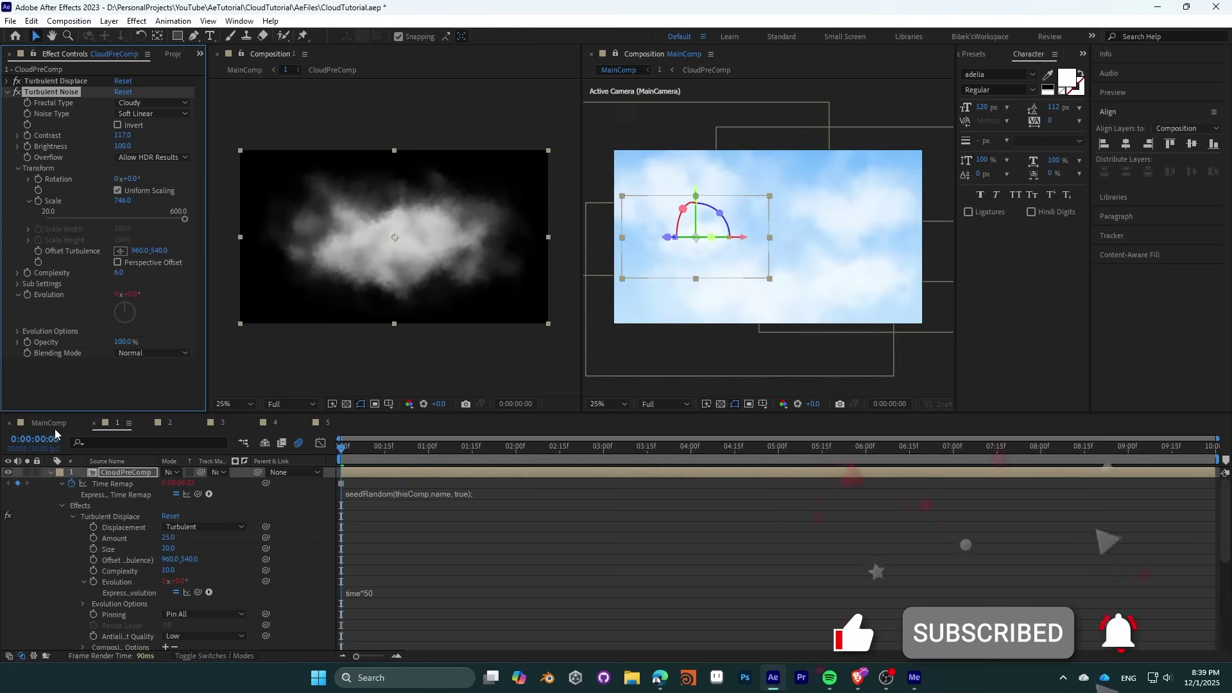
click(51, 425)
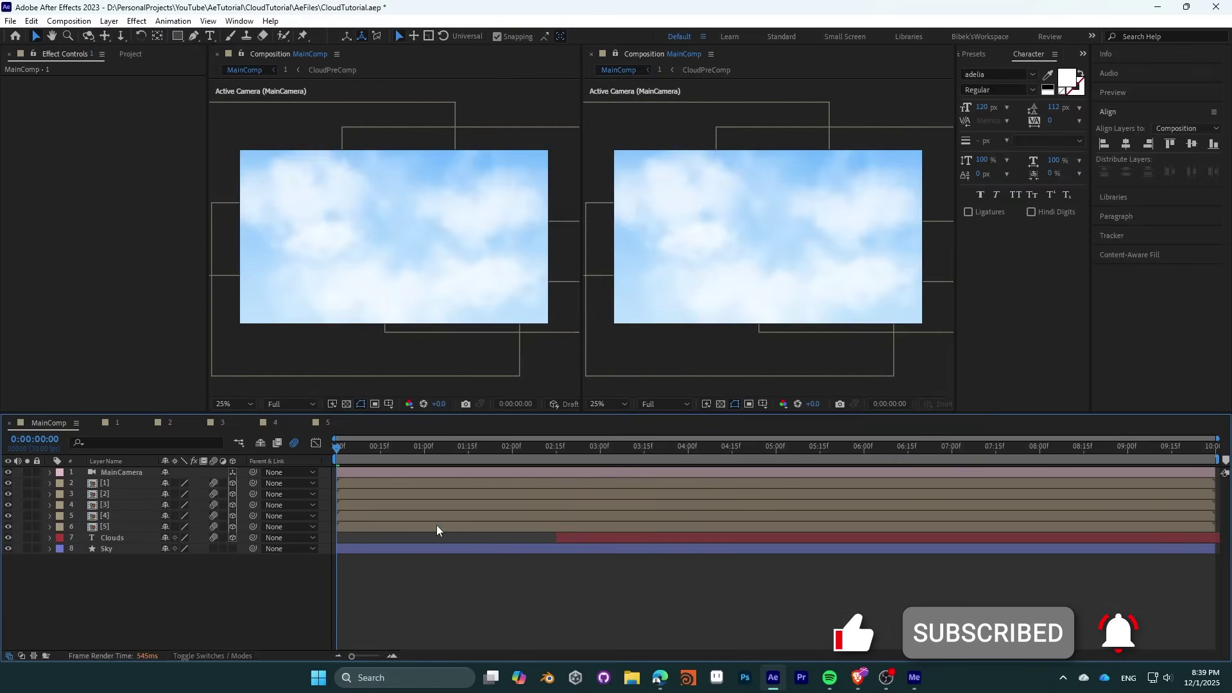
drag(343, 452, 418, 450)
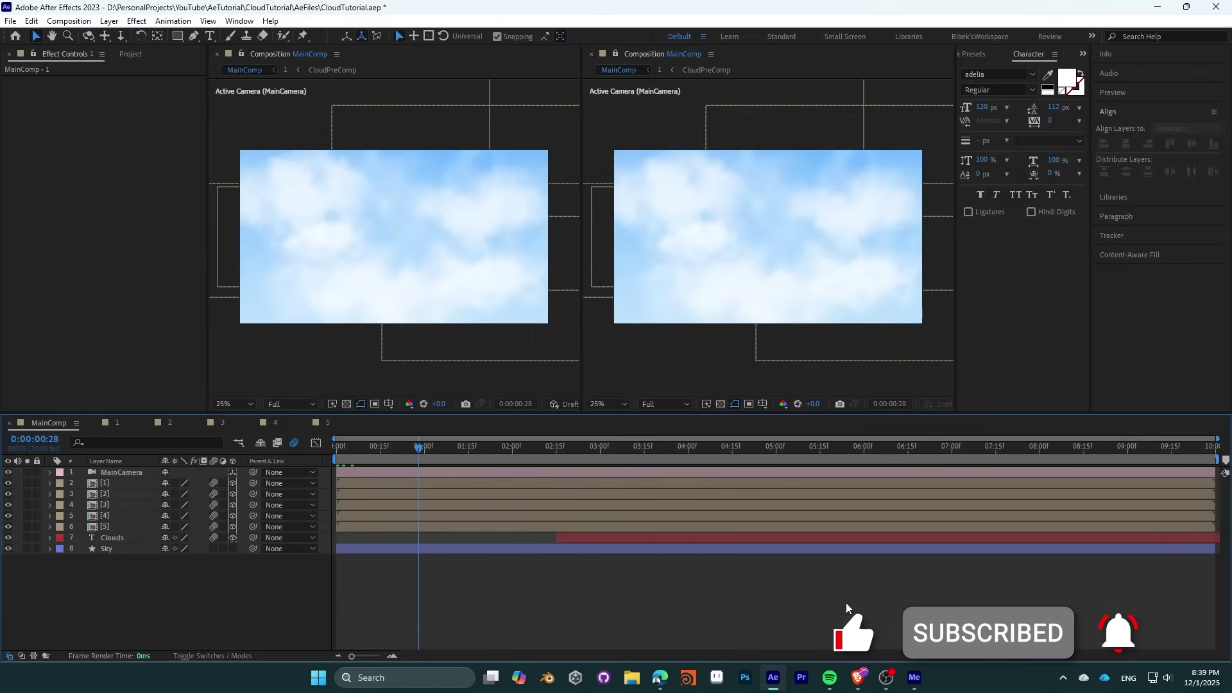